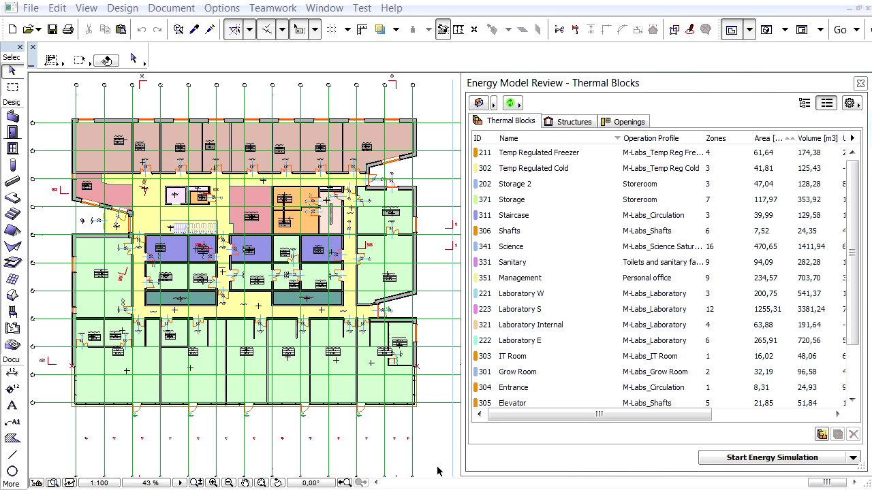
# Step: Show the Structures list in Energy Model Review and scroll back to its top
pyautogui.click(566, 122)
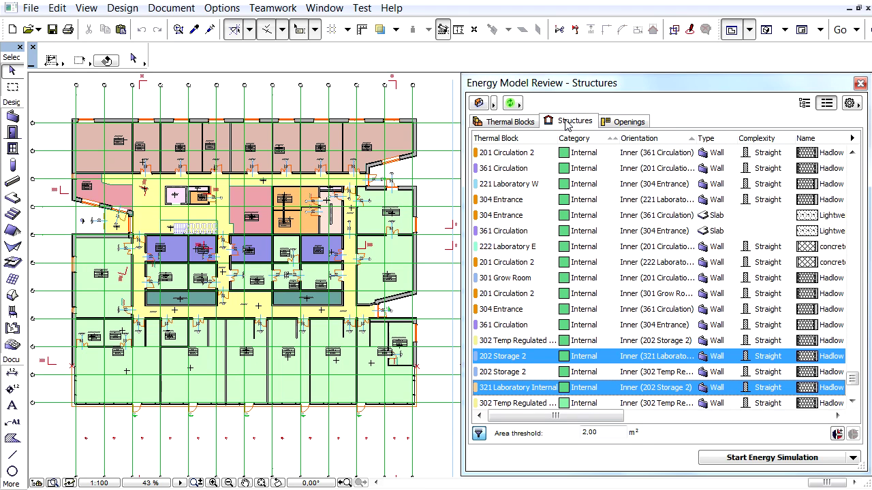
pyautogui.scroll(1, 545, 208)
pyautogui.scroll(10, 544, 208)
pyautogui.scroll(10, 530, 210)
pyautogui.scroll(3, 525, 214)
pyautogui.moveTo(851, 332); pyautogui.dragTo(838, 165)
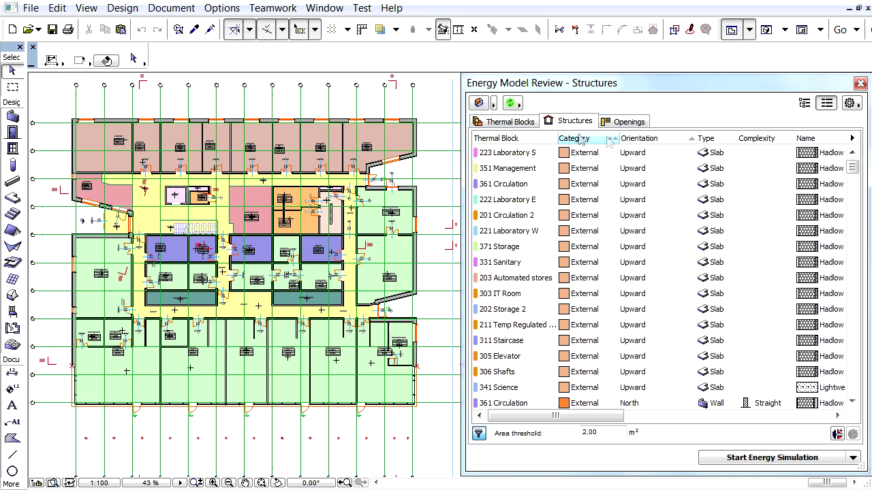
# Step: Open the Work Environment On-Screen Options via Options > Work Environment
pyautogui.click(217, 9)
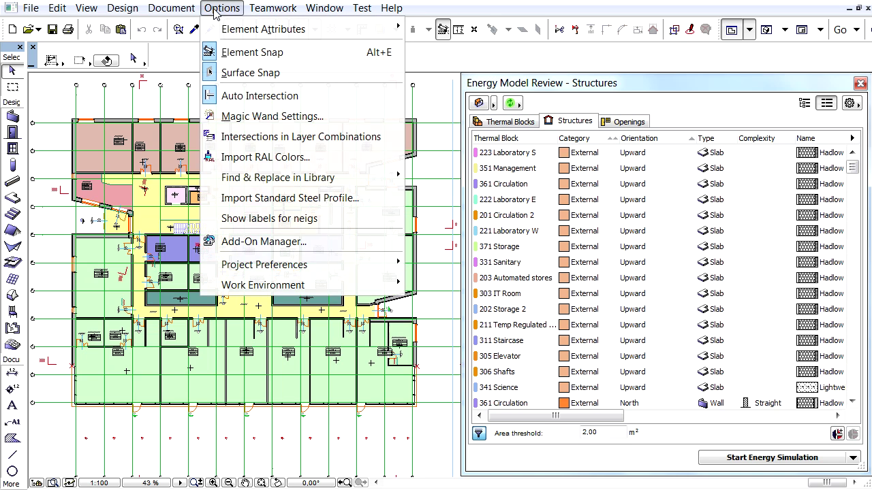
pyautogui.moveTo(334, 291)
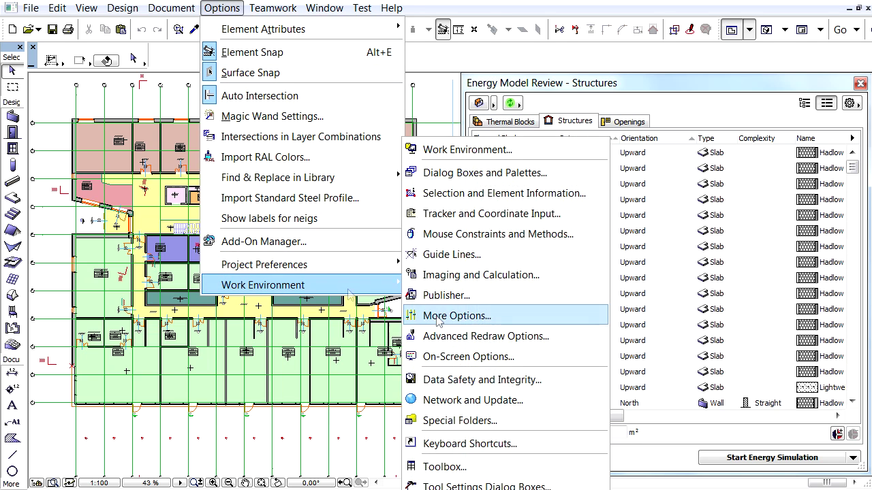
pyautogui.click(490, 361)
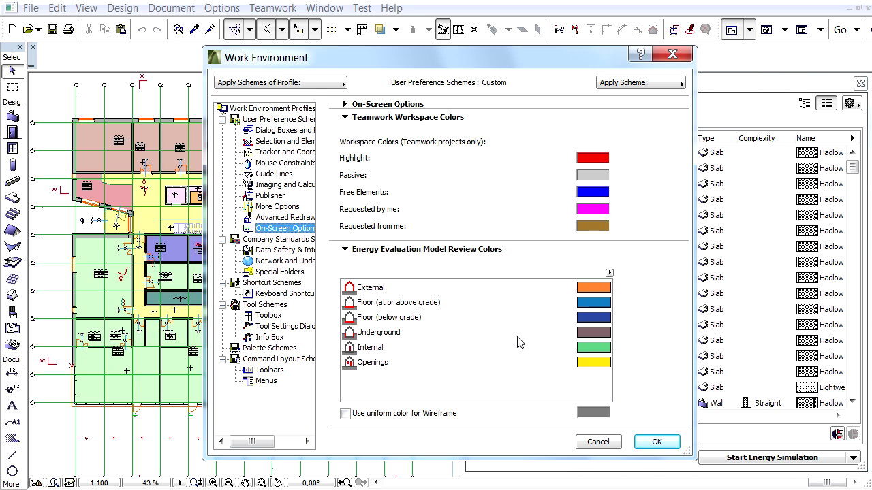
# Step: Try light green for the External review colour, then cancel both dialogs to keep orange
pyautogui.doubleClick(593, 289)
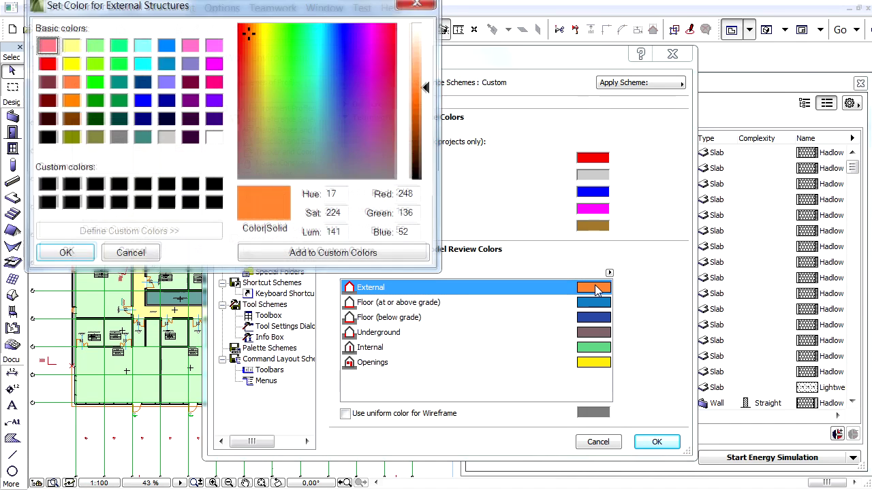
pyautogui.moveTo(186, 8); pyautogui.dragTo(191, 21)
pyautogui.moveTo(276, 125)
pyautogui.mouseDown()
pyautogui.moveTo(283, 91)
pyautogui.moveTo(294, 126)
pyautogui.moveTo(286, 133)
pyautogui.mouseUp()
pyautogui.click(151, 267)
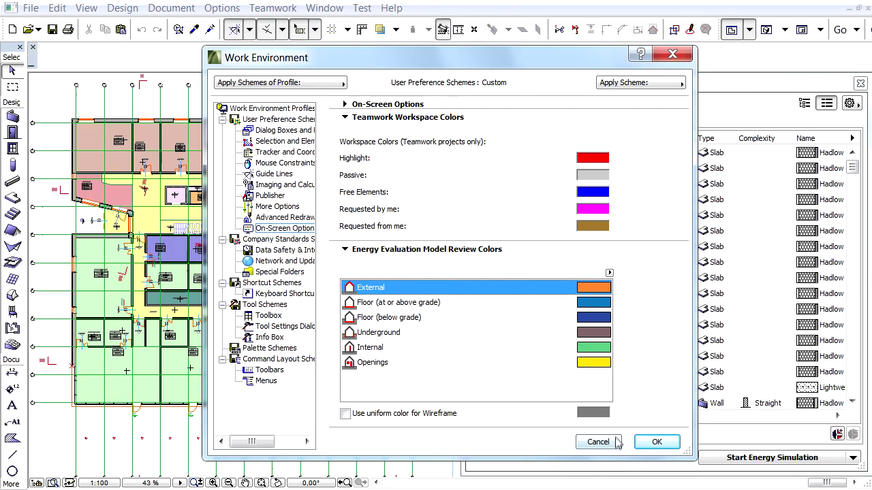
pyautogui.click(618, 443)
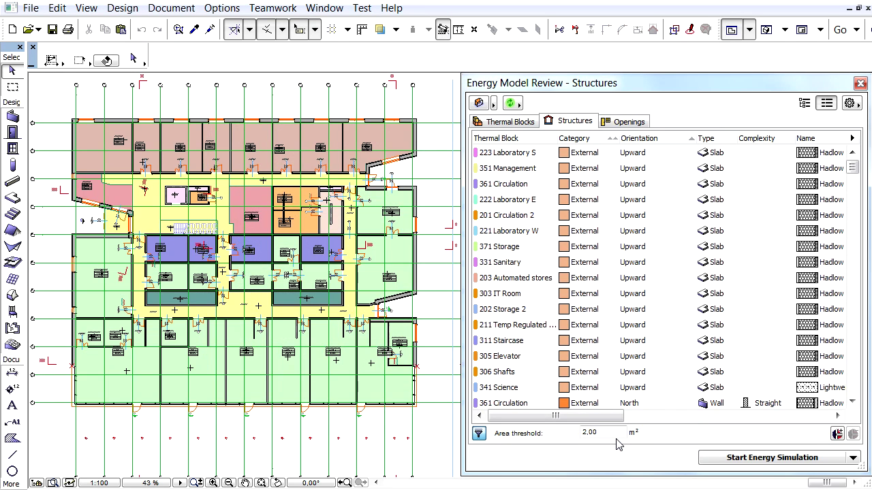
# Step: Show selected items in 3D and highlight the external upward slabs, orbiting to view them
pyautogui.click(481, 105)
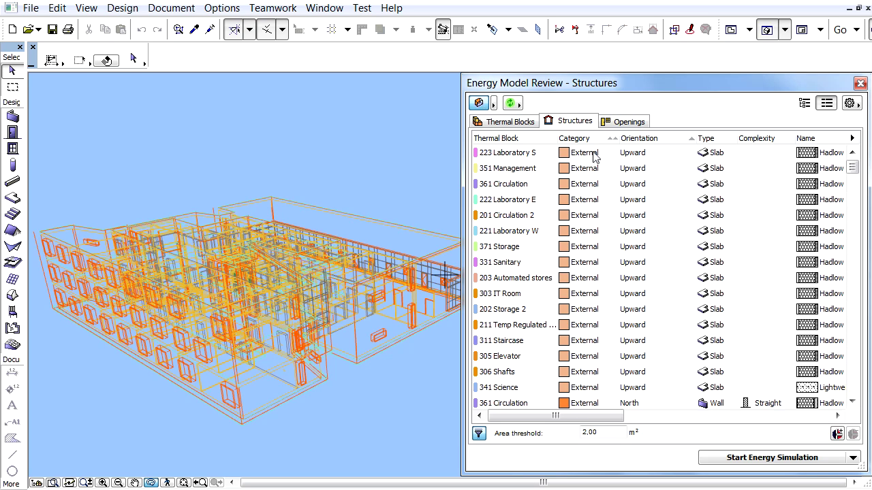
pyautogui.moveTo(594, 157); pyautogui.dragTo(594, 389)
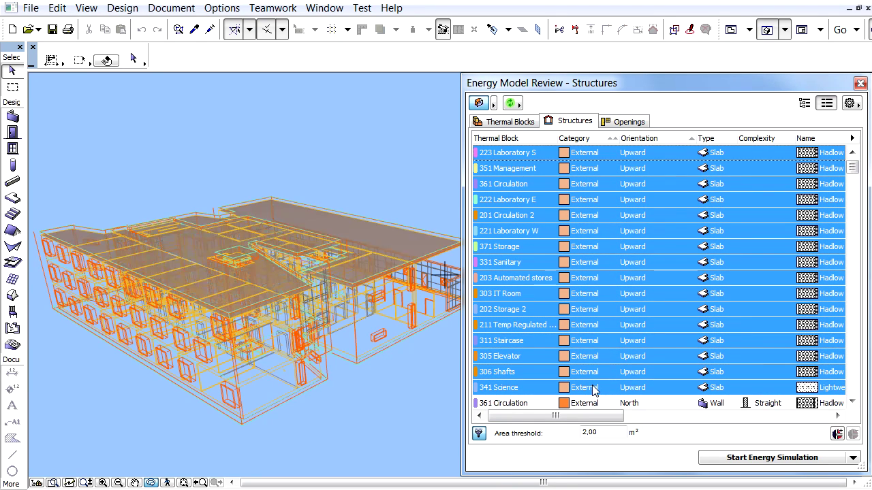
pyautogui.moveTo(307, 262)
pyautogui.keyDown('shift'); pyautogui.mouseDown(button='middle')
pyautogui.moveTo(322, 327)
pyautogui.moveTo(308, 270)
pyautogui.mouseUp(button='middle'); pyautogui.keyUp('shift')
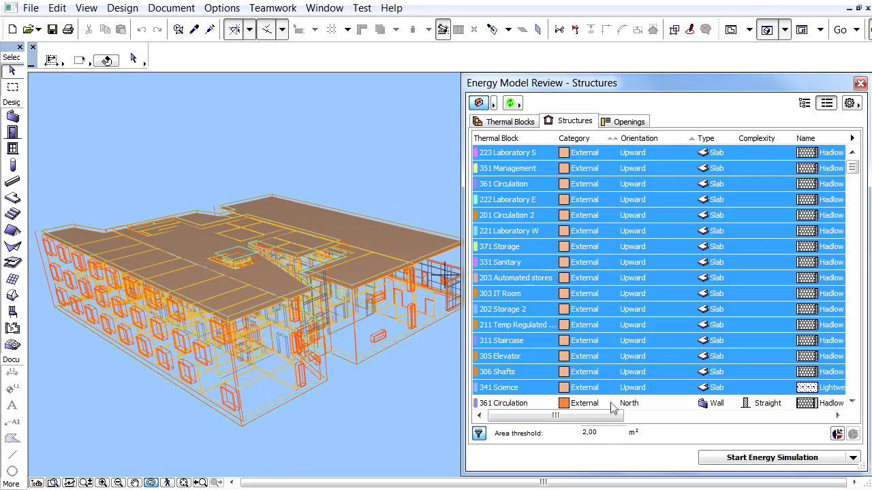
# Step: Highlight the 361 Circulation north wall, sort by Type, then highlight the SouthWest/NorthWest external walls
pyautogui.click(609, 406)
pyautogui.scroll(-1, 625, 388)
pyautogui.scroll(-6, 625, 388)
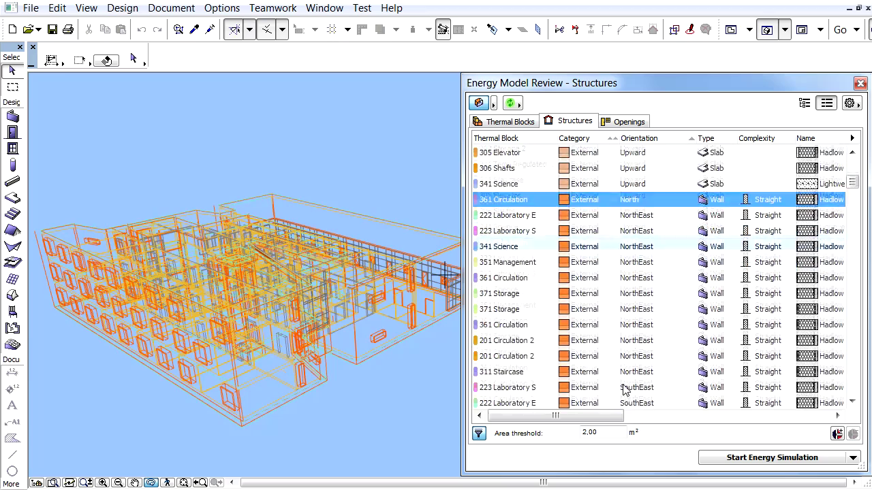
pyautogui.scroll(-3, 623, 385)
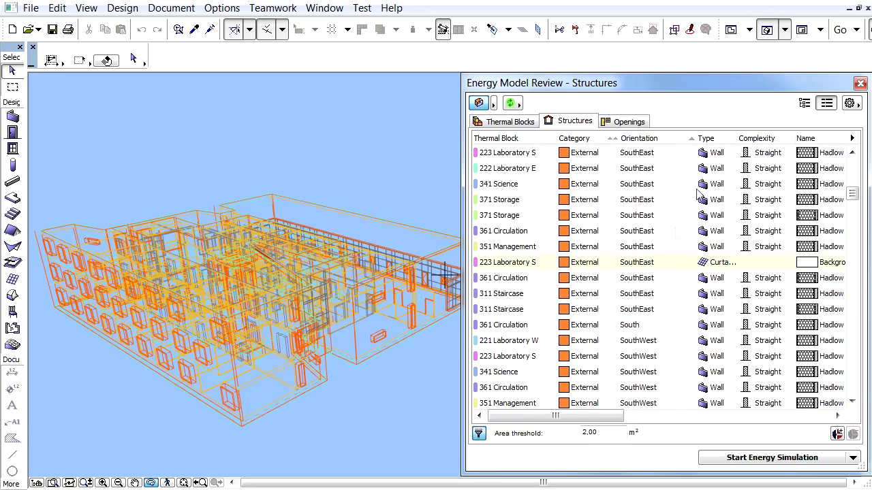
pyautogui.click(724, 142)
pyautogui.scroll(-5, 678, 248)
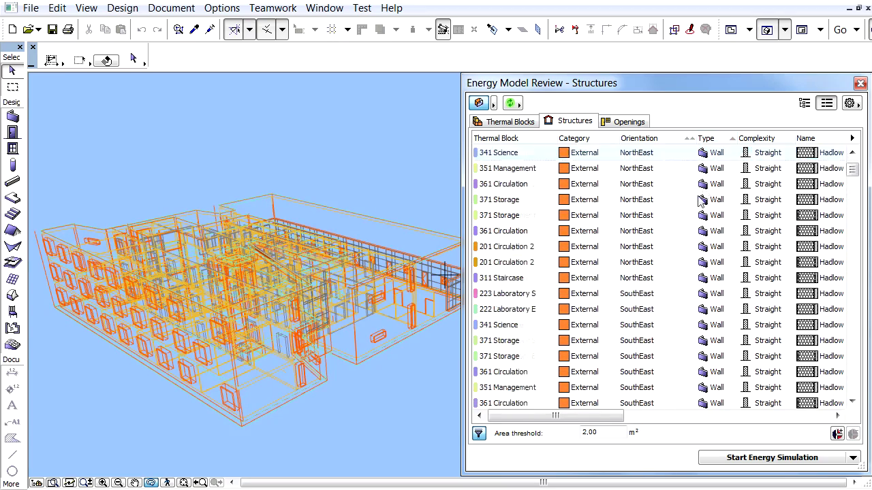
pyautogui.scroll(-6, 678, 248)
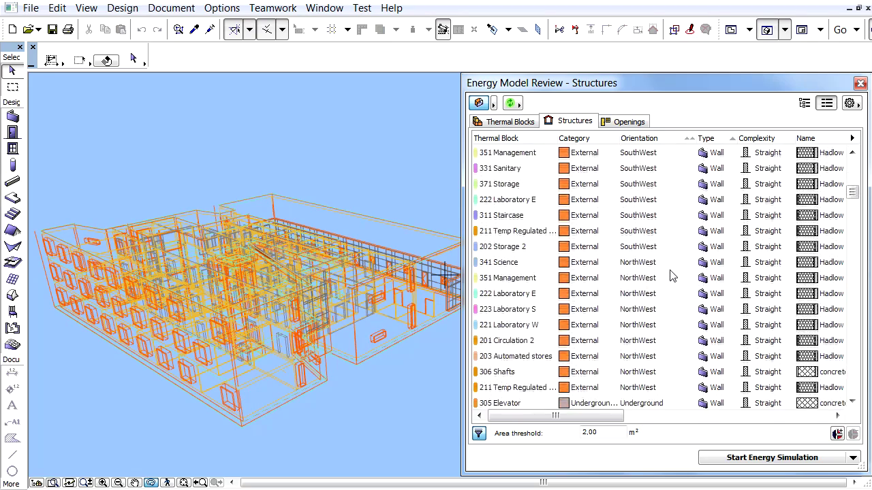
pyautogui.keyDown('shift'); pyautogui.click(668, 293); pyautogui.keyUp('shift')
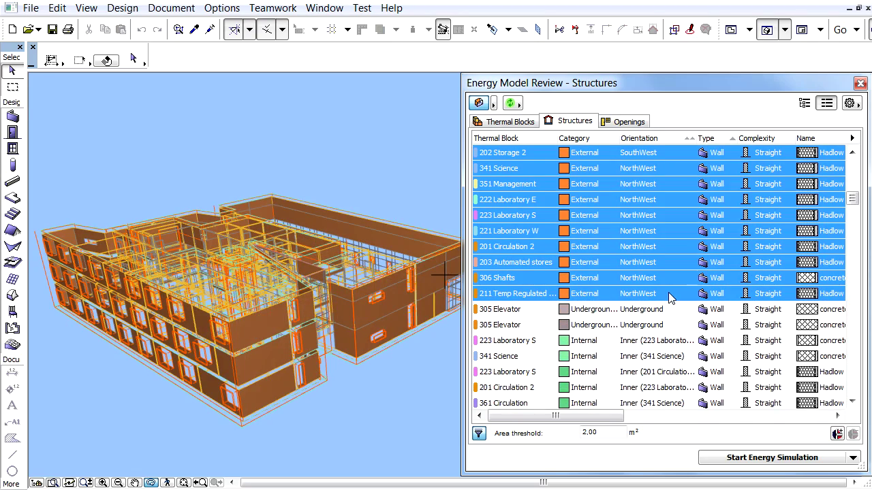
pyautogui.scroll(-8, 668, 292)
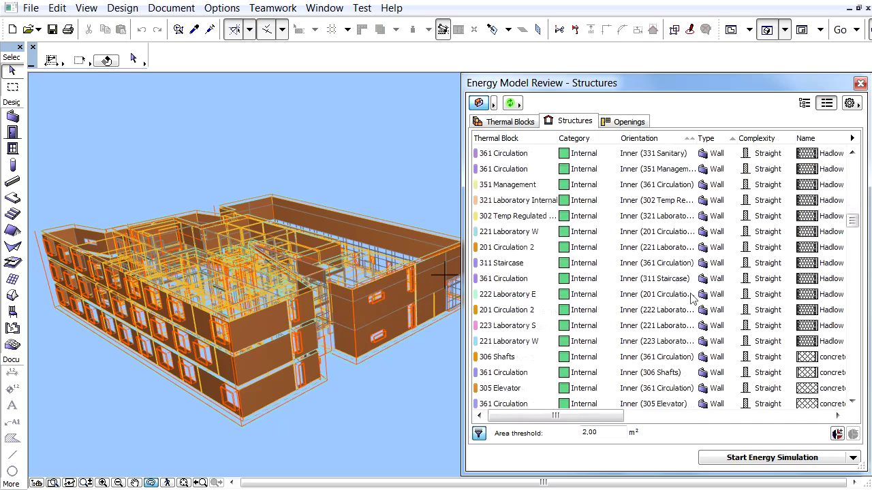
# Step: Highlight floor slabs 304 Entrance through 305 Elevator and orbit to view them from below
pyautogui.moveTo(852, 222); pyautogui.dragTo(855, 349)
pyautogui.scroll(1, 852, 292)
pyautogui.click(644, 189)
pyautogui.scroll(-10, 675, 253)
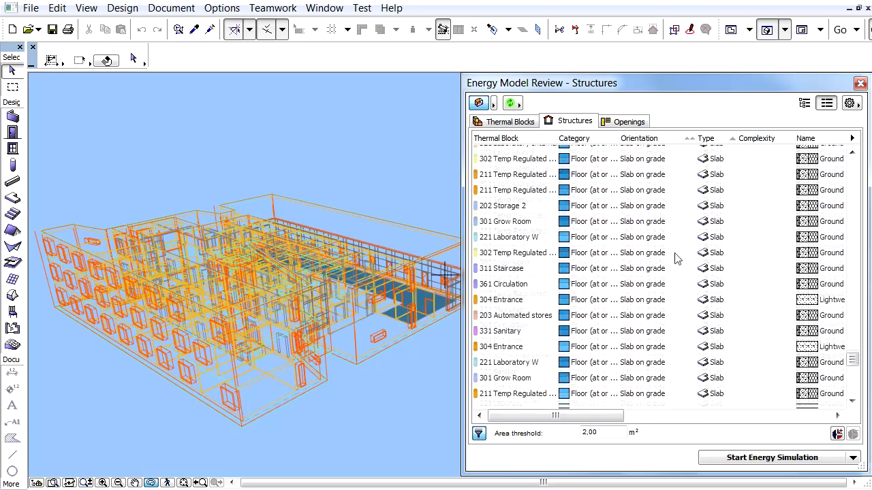
pyautogui.keyDown('shift'); pyautogui.click(657, 234); pyautogui.keyUp('shift')
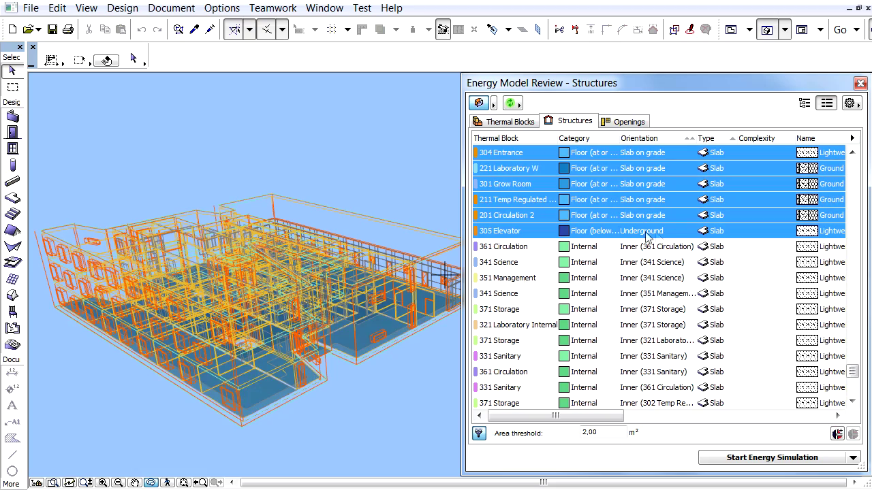
pyautogui.keyDown('shift'); pyautogui.moveTo(386, 394); pyautogui.dragTo(322, 216, button='middle'); pyautogui.keyUp('shift')
pyautogui.keyDown('shift'); pyautogui.moveTo(373, 354); pyautogui.dragTo(368, 321, button='middle'); pyautogui.keyUp('shift')
# Step: Zoom and orbit beneath the slabs, narrowing the selection to the Slab on grade rows
pyautogui.moveTo(270, 308)
pyautogui.keyDown('shift'); pyautogui.mouseDown(button='middle')
pyautogui.moveTo(284, 315)
pyautogui.moveTo(272, 312)
pyautogui.mouseUp(button='middle'); pyautogui.keyUp('shift')
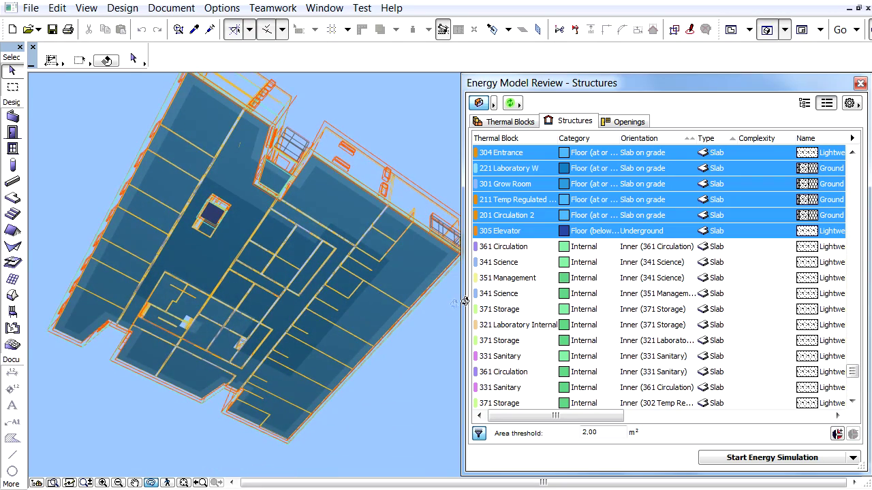
pyautogui.scroll(4, 853, 373)
pyautogui.scroll(-1, 655, 376)
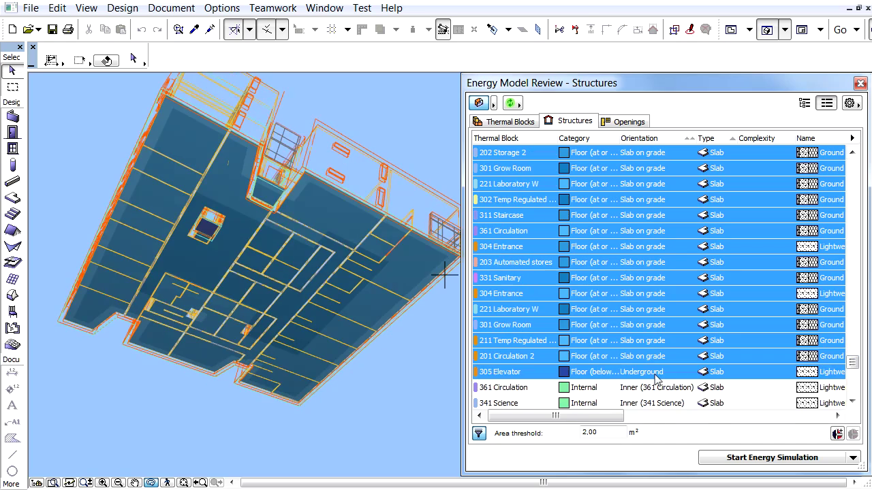
pyautogui.keyDown('shift'); pyautogui.moveTo(224, 244); pyautogui.dragTo(224, 258, button='middle'); pyautogui.keyUp('shift')
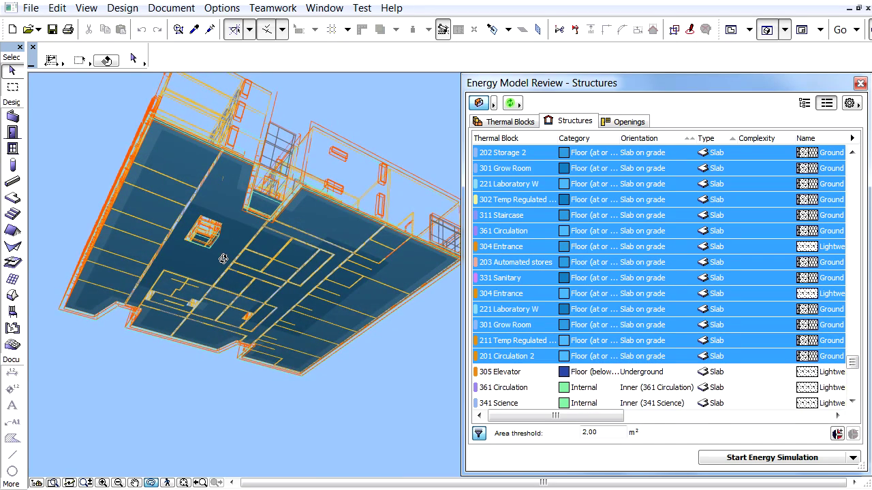
pyautogui.scroll(5, 228, 252)
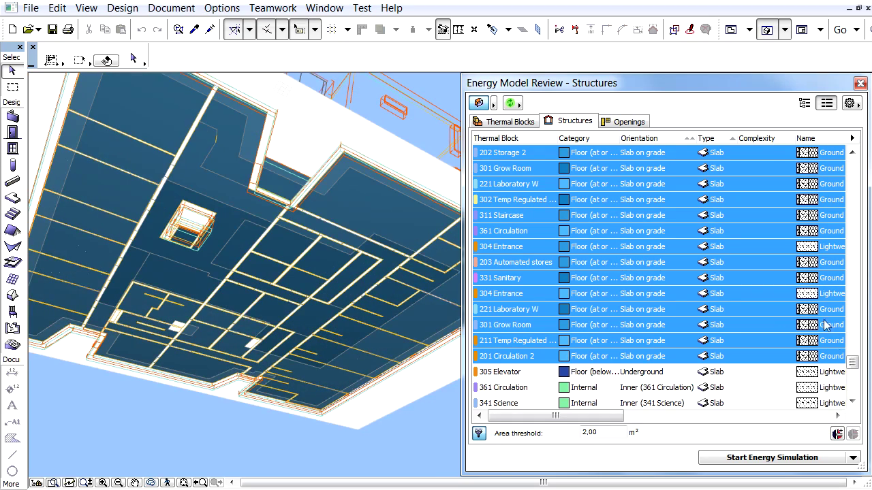
pyautogui.scroll(2, 854, 363)
pyautogui.moveTo(854, 361); pyautogui.dragTo(854, 346)
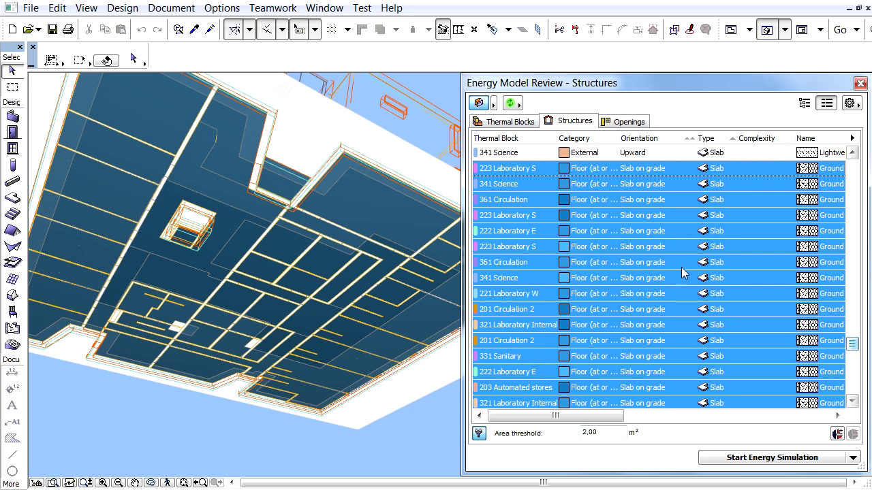
# Step: Highlight ground slabs of 223 Laboratory S, 341 Science and 361 Circulation, adding 222 Laboratory E
pyautogui.click(596, 174)
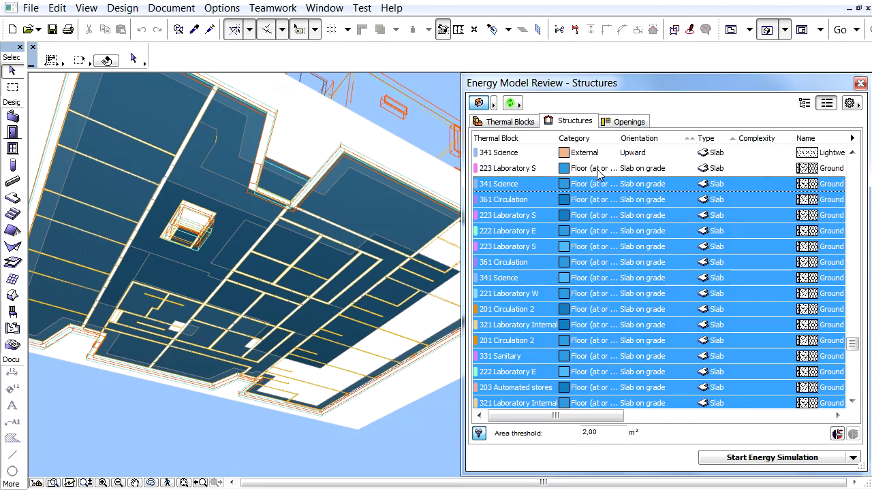
pyautogui.click(597, 184)
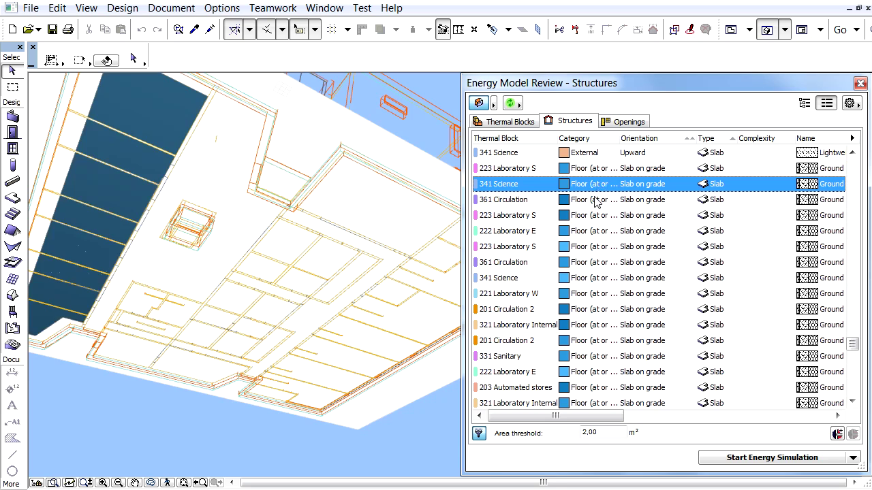
pyautogui.click(598, 199)
pyautogui.click(598, 247)
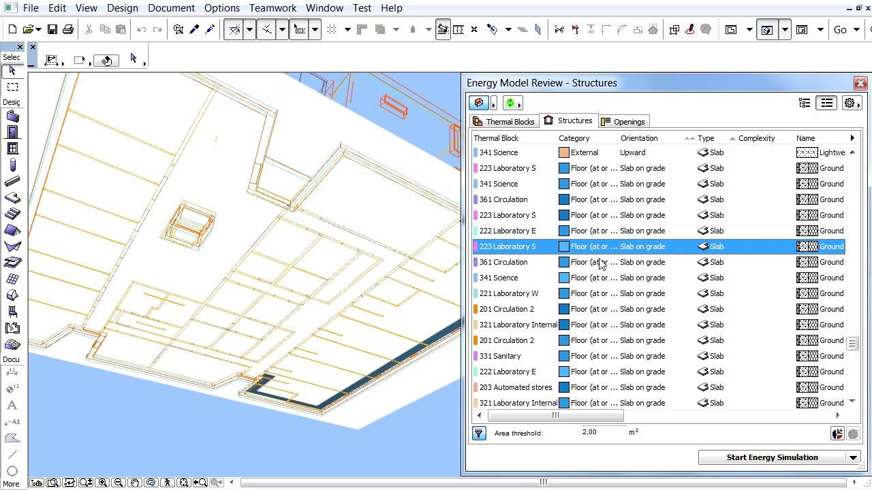
pyautogui.click(599, 262)
pyautogui.click(599, 278)
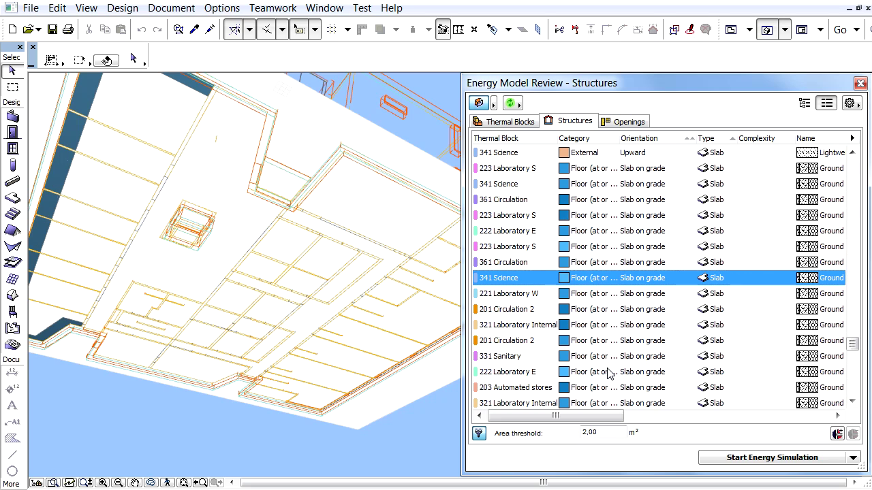
pyautogui.keyDown('ctrl'); pyautogui.click(609, 372); pyautogui.keyUp('ctrl')
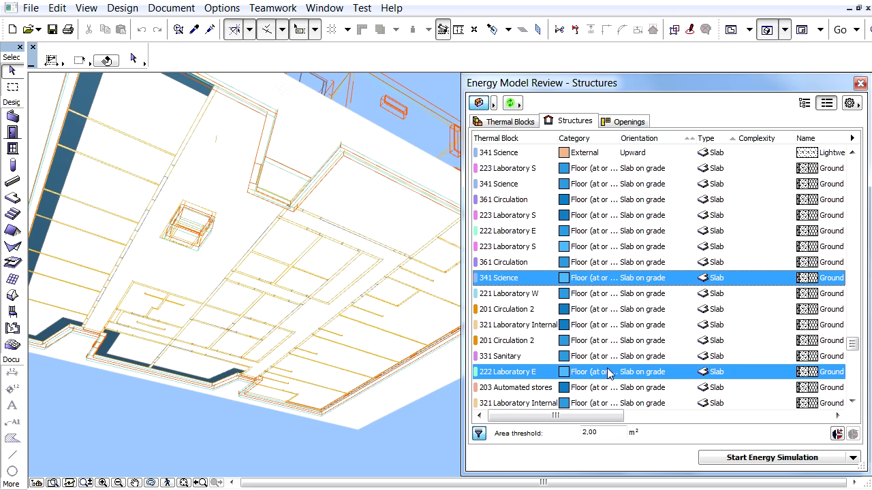
pyautogui.keyDown('ctrl'); pyautogui.click(602, 247); pyautogui.keyUp('ctrl')
# Step: Add the 221 Laboratory W, 361 Circulation and 304 Entrance slabs to the highlight
pyautogui.scroll(-3, 602, 248)
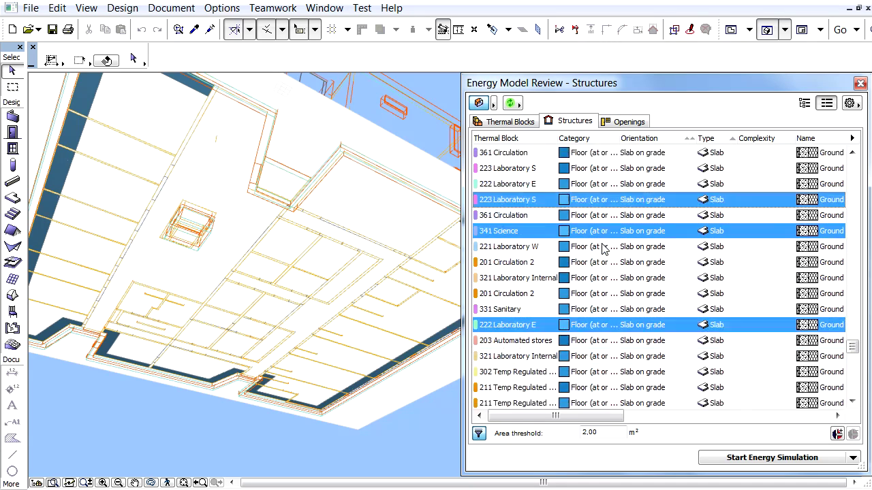
pyautogui.keyDown('ctrl'); pyautogui.click(600, 357); pyautogui.keyUp('ctrl')
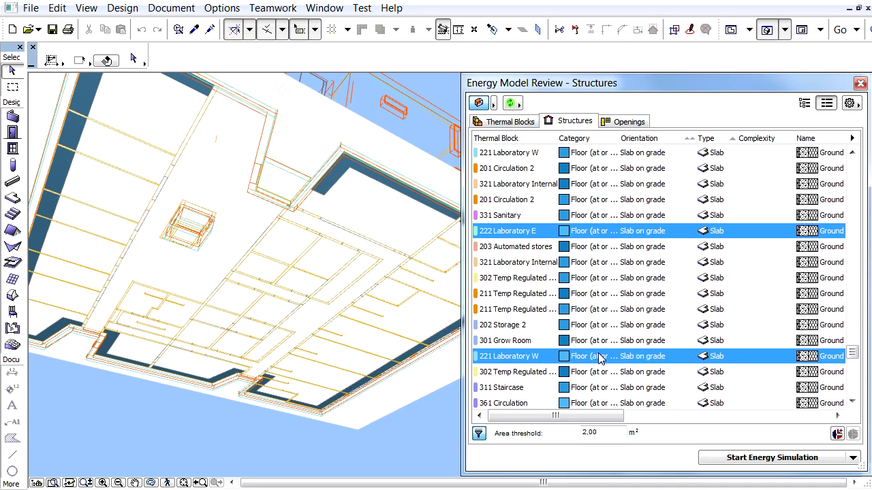
pyautogui.scroll(-2, 598, 341)
pyautogui.keyDown('ctrl'); pyautogui.click(598, 309); pyautogui.keyUp('ctrl')
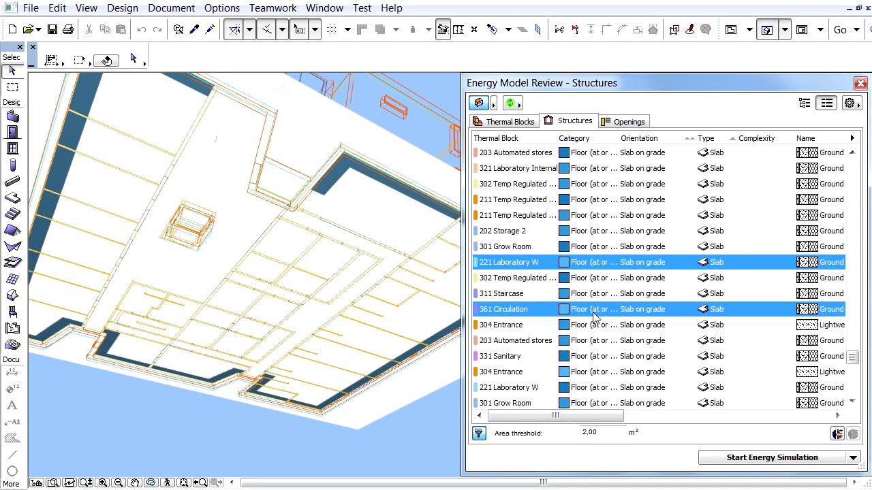
pyautogui.keyDown('ctrl'); pyautogui.click(595, 372); pyautogui.keyUp('ctrl')
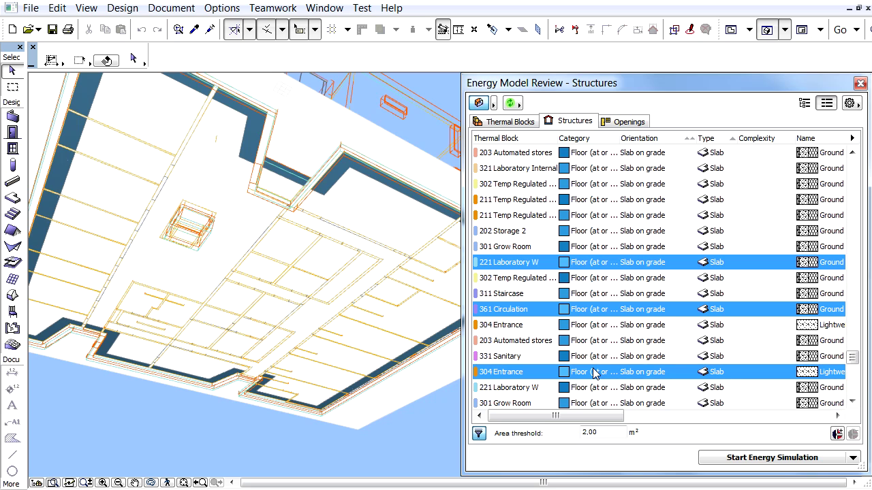
# Step: Highlight room 211's slab plus 301 Grow Room, 302, 331 Sanitary and 221 Laboratory W slabs
pyautogui.click(613, 200)
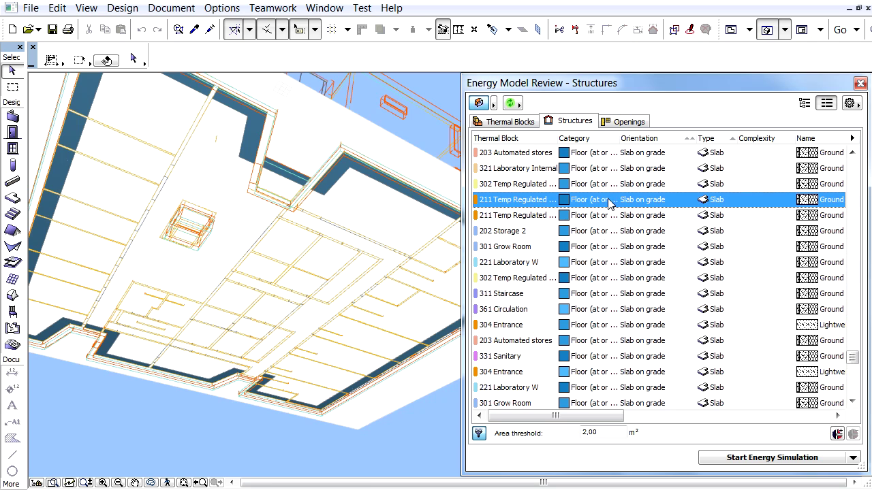
pyautogui.keyDown('ctrl'); pyautogui.click(603, 249); pyautogui.keyUp('ctrl')
pyautogui.keyDown('ctrl'); pyautogui.click(602, 279); pyautogui.keyUp('ctrl')
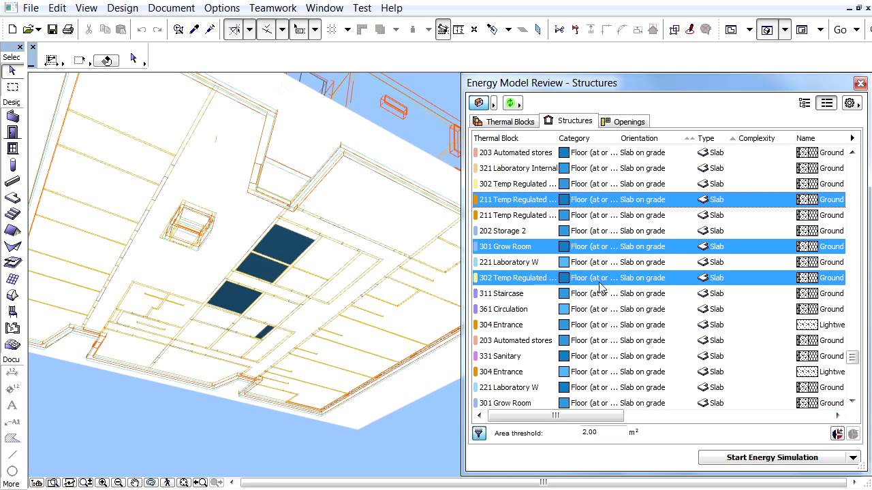
pyautogui.keyDown('ctrl'); pyautogui.click(606, 358); pyautogui.keyUp('ctrl')
pyautogui.keyDown('ctrl'); pyautogui.click(602, 389); pyautogui.keyUp('ctrl')
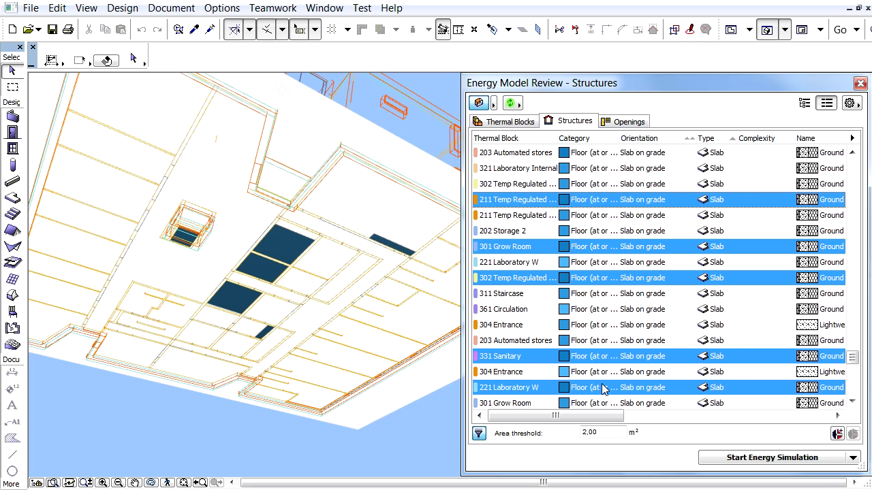
pyautogui.scroll(-2, 602, 360)
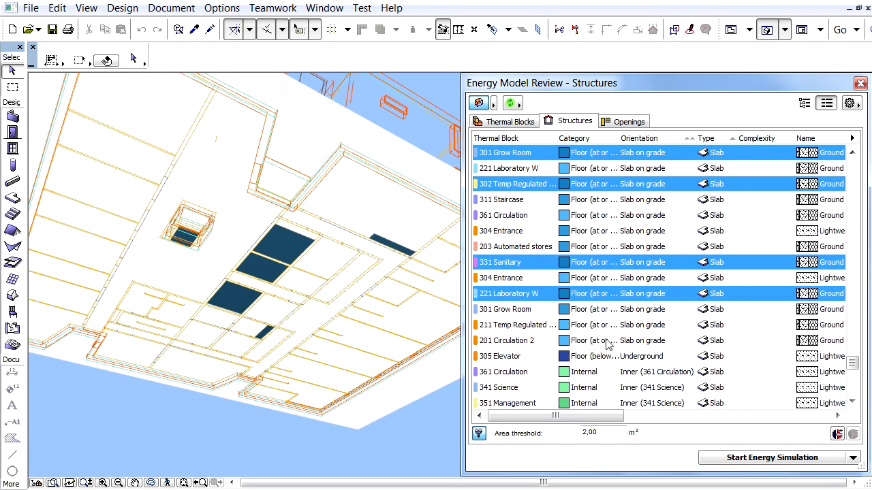
# Step: Widen the Category column, highlight only the 305 Elevator below-grade slab and orbit to inspect it
pyautogui.moveTo(618, 138); pyautogui.dragTo(663, 138)
pyautogui.click(635, 359)
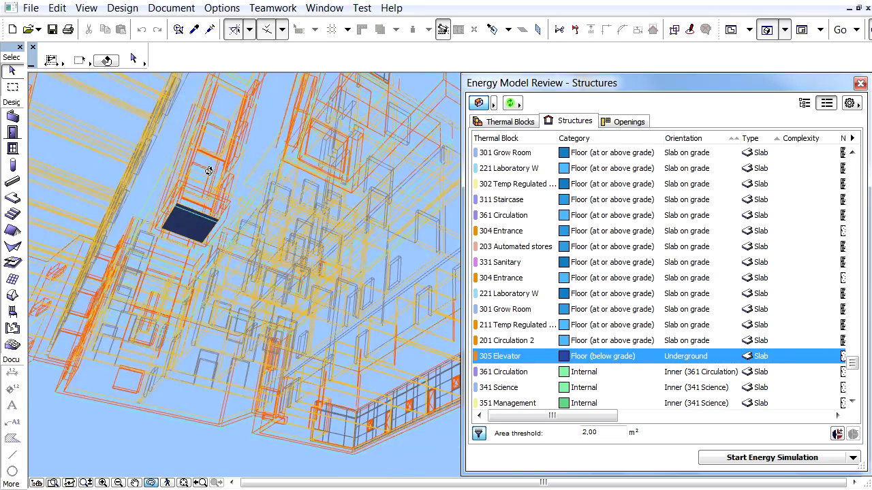
pyautogui.moveTo(209, 170); pyautogui.dragTo(278, 257)
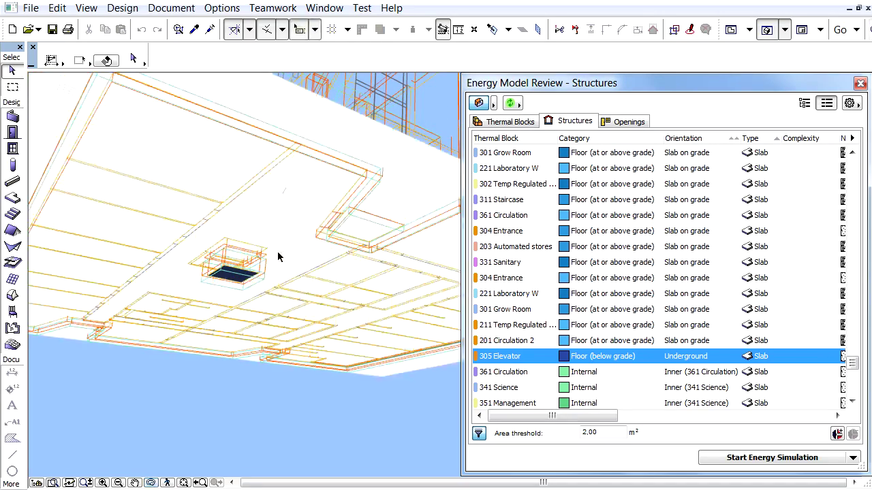
pyautogui.moveTo(852, 362); pyautogui.dragTo(860, 211)
# Step: Highlight the 305 Elevator shallow and medium underground walls and orbit to a side view
pyautogui.click(637, 310)
pyautogui.keyDown('shift'); pyautogui.click(637, 327); pyautogui.keyUp('shift')
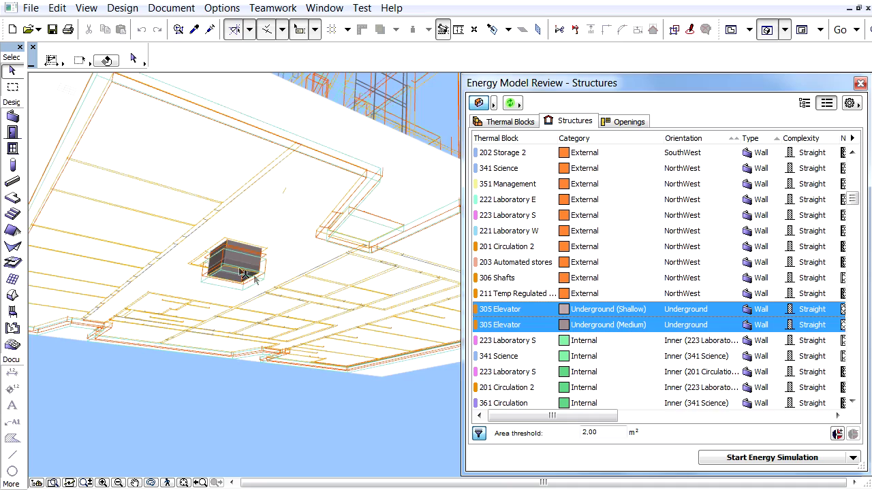
pyautogui.scroll(2, 241, 272)
pyautogui.moveTo(242, 272)
pyautogui.keyDown('shift'); pyautogui.mouseDown(button='middle')
pyautogui.moveTo(256, 252)
pyautogui.moveTo(259, 284)
pyautogui.mouseUp(button='middle'); pyautogui.keyUp('shift')
# Step: Highlight all internal walls from 223 Laboratory S through 351 Management in the wireframe
pyautogui.scroll(-5, 257, 249)
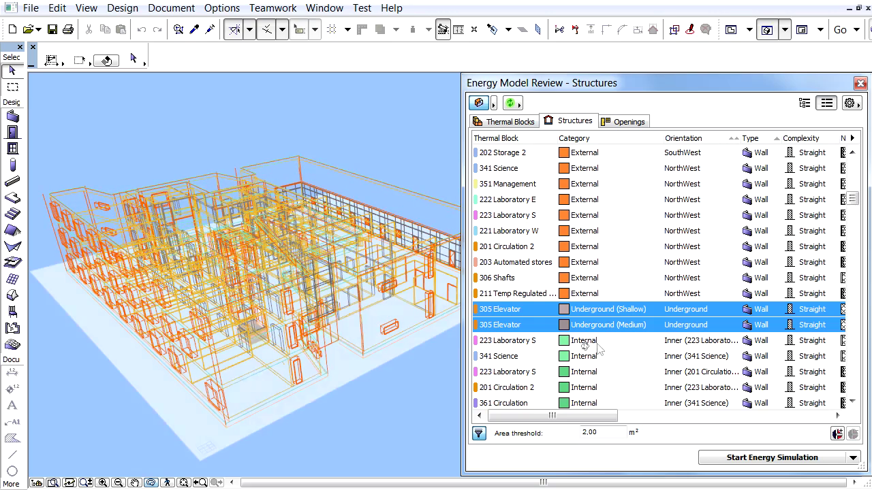
pyautogui.click(586, 340)
pyautogui.click(603, 357)
pyautogui.click(603, 373)
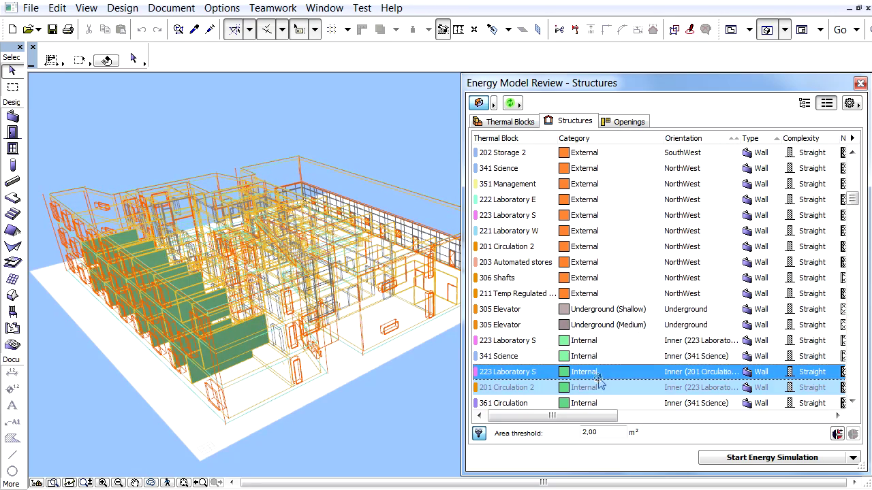
pyautogui.keyDown('shift'); pyautogui.click(602, 388); pyautogui.keyUp('shift')
pyautogui.scroll(-3, 599, 390)
pyautogui.click(596, 327)
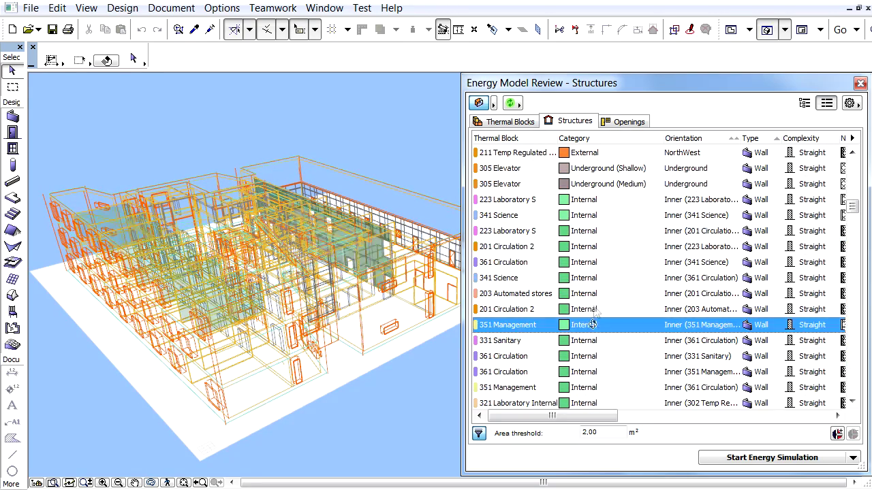
pyautogui.click(602, 202)
pyautogui.moveTo(602, 201); pyautogui.dragTo(609, 389)
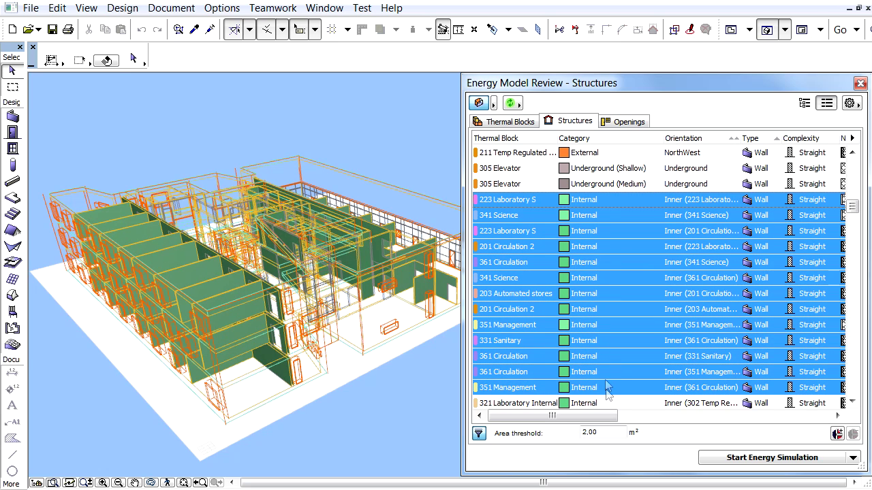
pyautogui.moveTo(852, 206); pyautogui.dragTo(856, 389)
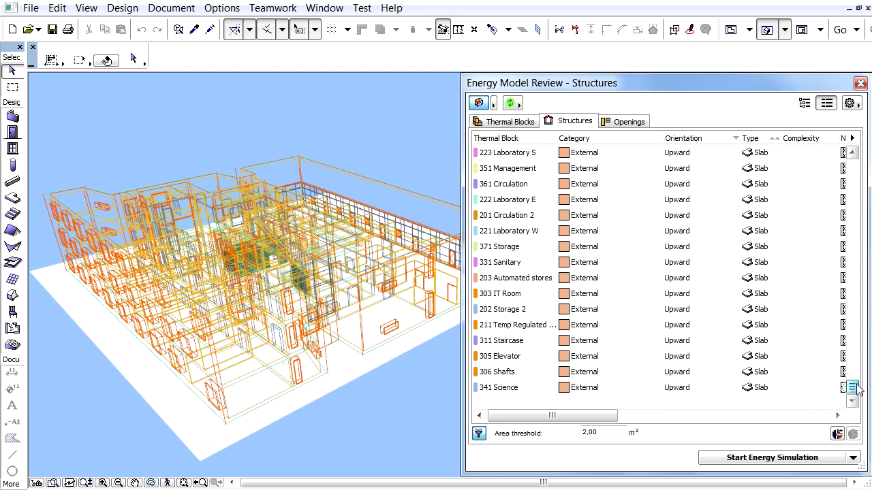
# Step: Scroll back up to the external walls and open Environment Settings from the gear menu
pyautogui.scroll(3, 701, 312)
pyautogui.scroll(5, 701, 312)
pyautogui.scroll(1, 701, 312)
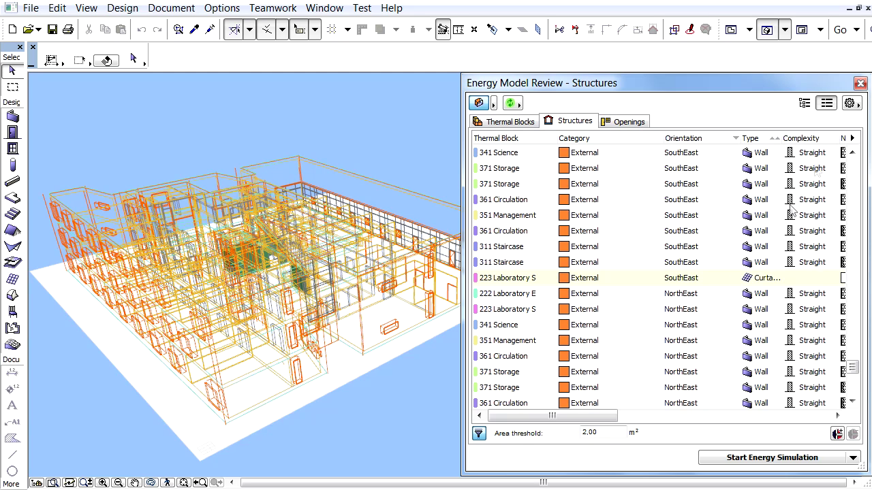
pyautogui.click(851, 104)
pyautogui.click(807, 128)
# Step: Review the Project Location details and cancel without changes
pyautogui.moveTo(244, 6); pyautogui.dragTo(237, 72)
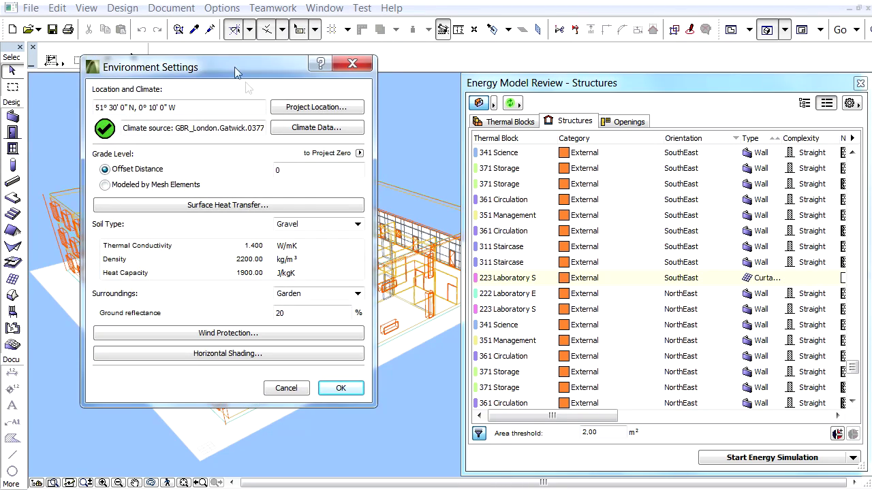
pyautogui.click(329, 111)
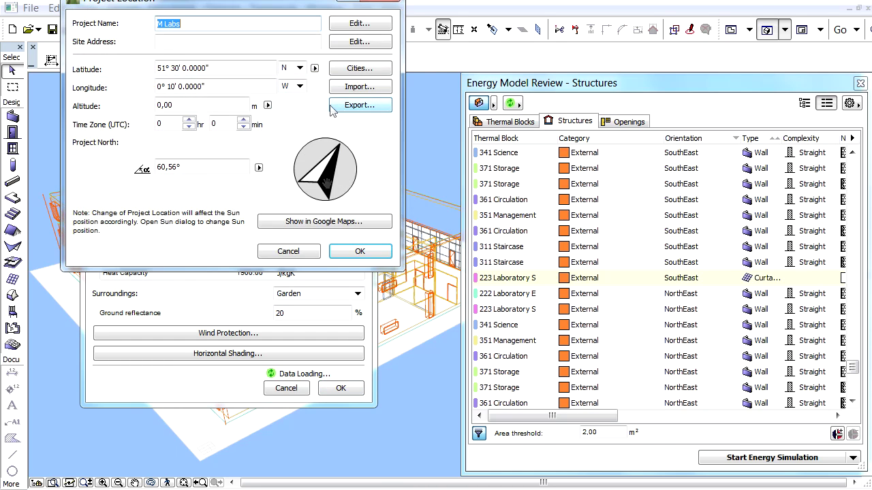
pyautogui.moveTo(216, 6); pyautogui.dragTo(244, 61)
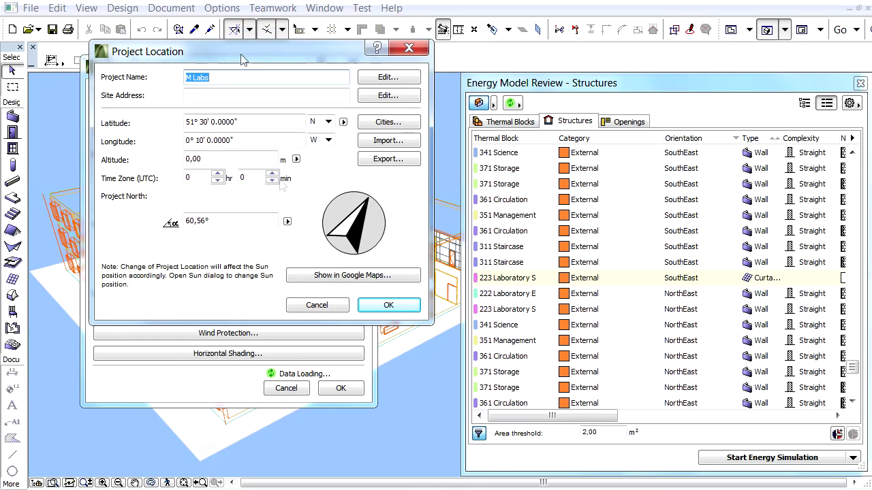
pyautogui.click(318, 305)
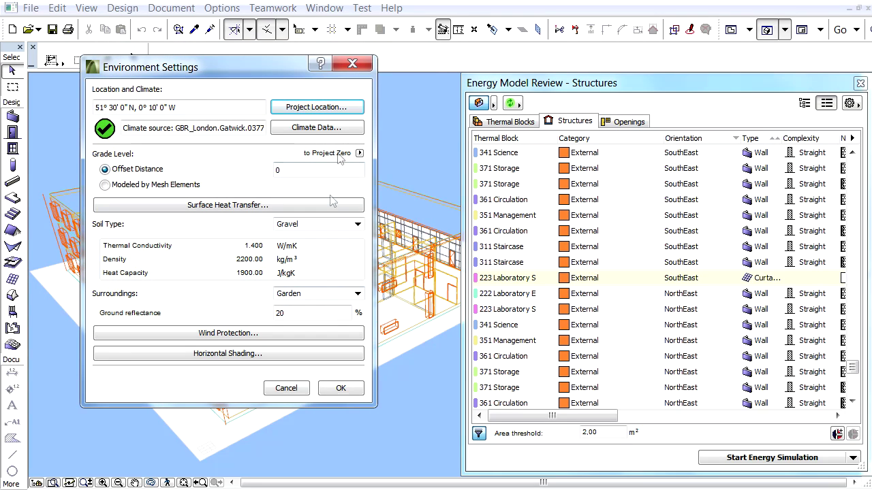
# Step: View the London Gatwick climate data, close it, and cancel Environment Settings
pyautogui.click(317, 128)
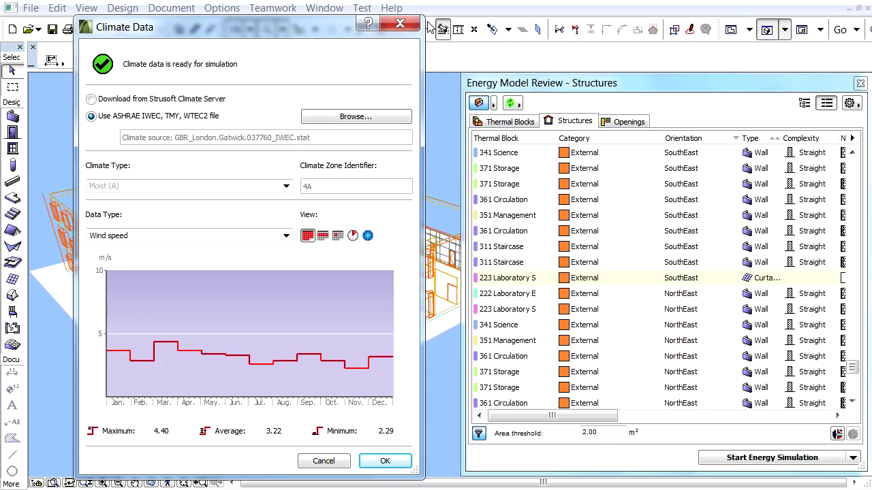
pyautogui.click(400, 24)
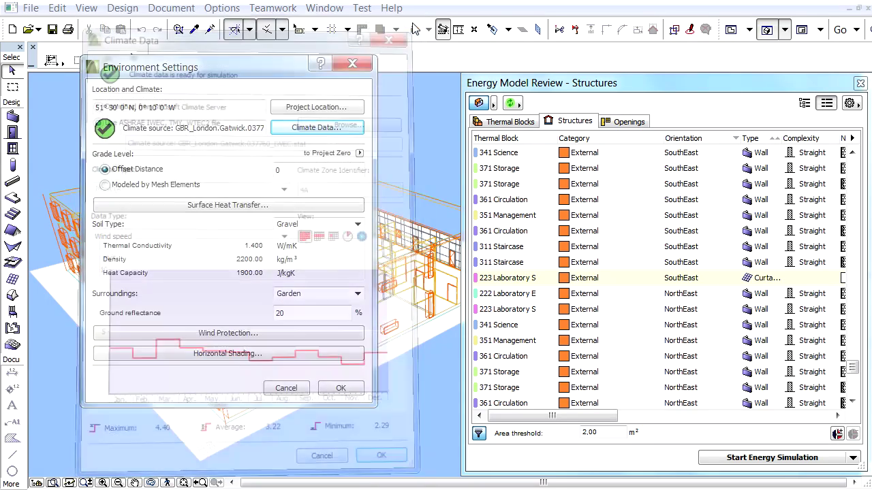
pyautogui.click(286, 388)
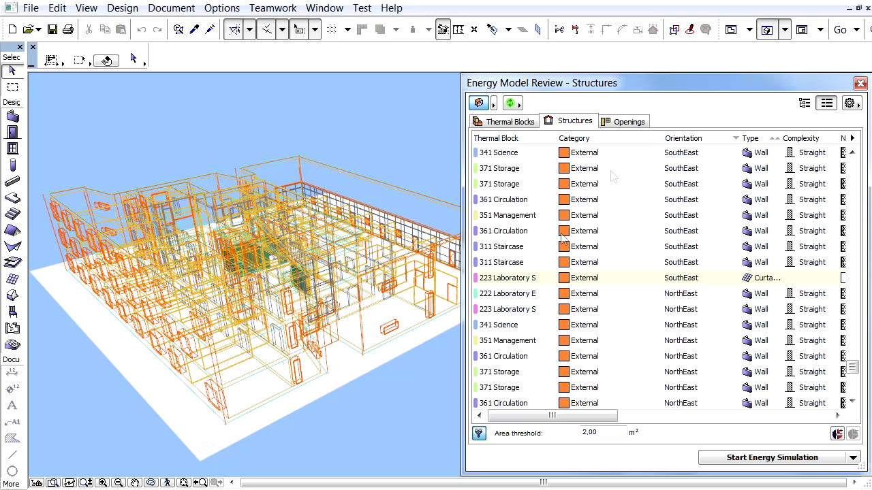
# Step: Show the Openings list, narrowing Orientation and widening Selected Type so full opening type names fit
pyautogui.click(631, 121)
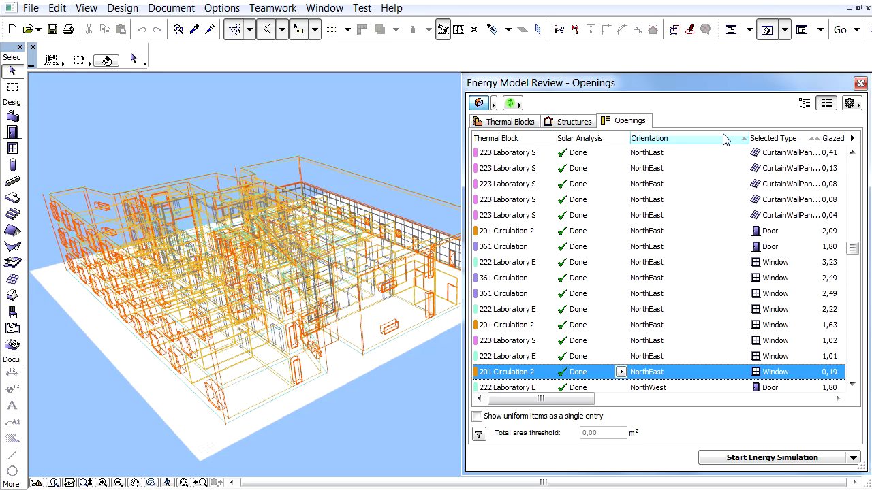
pyautogui.moveTo(851, 247); pyautogui.dragTo(839, 267)
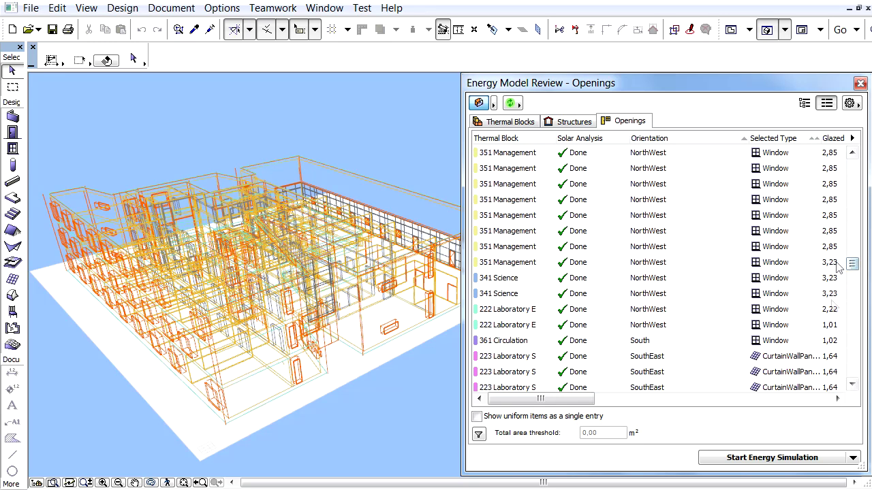
pyautogui.scroll(-2, 832, 322)
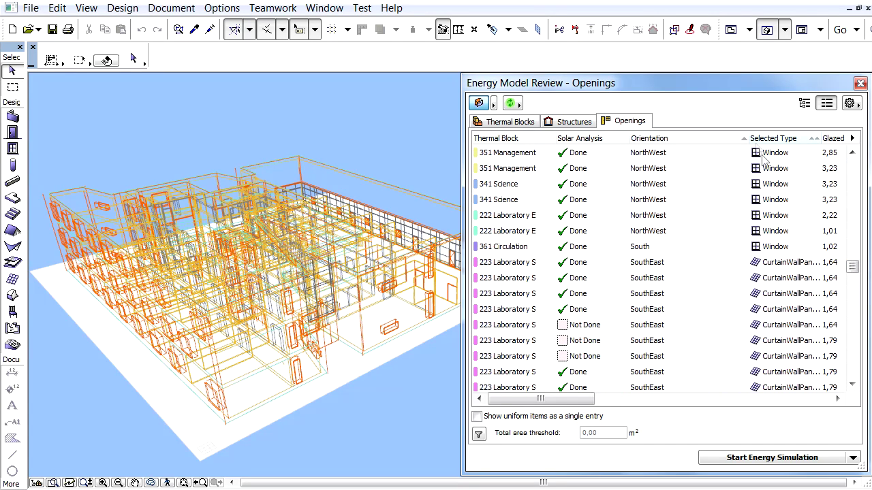
pyautogui.moveTo(747, 139); pyautogui.dragTo(705, 138)
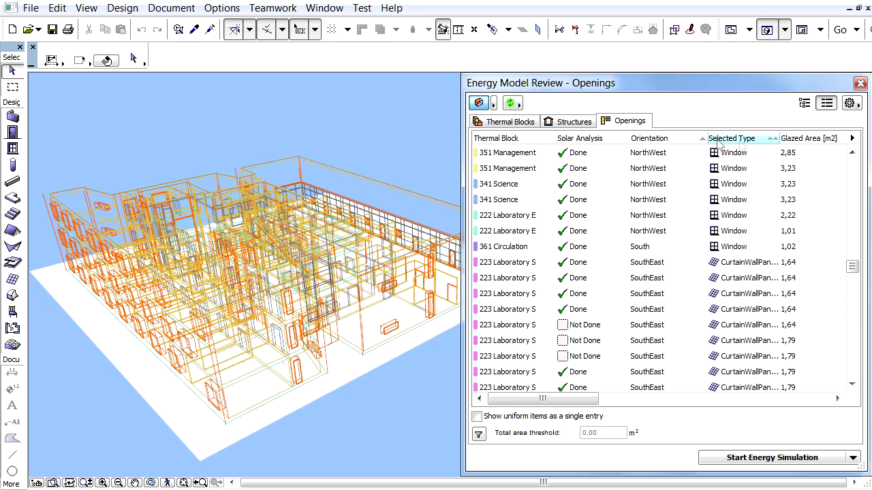
pyautogui.moveTo(780, 138); pyautogui.dragTo(812, 136)
pyautogui.scroll(-2, 790, 211)
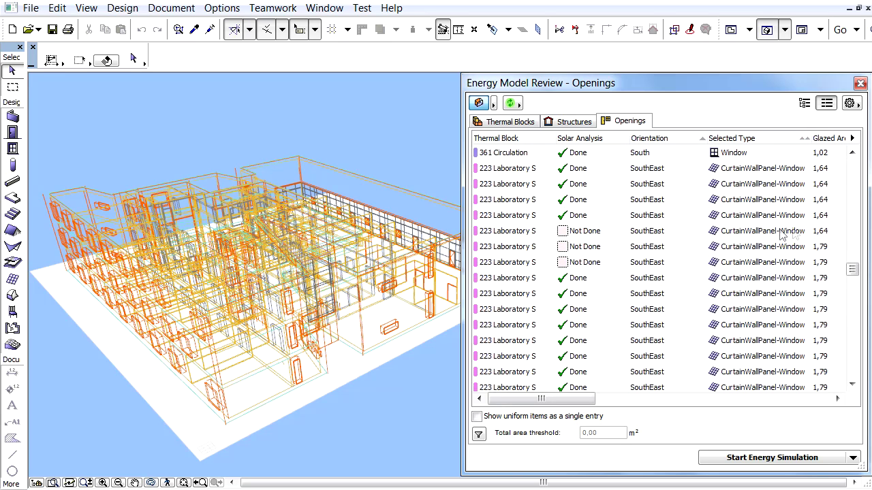
pyautogui.moveTo(857, 273); pyautogui.dragTo(849, 378)
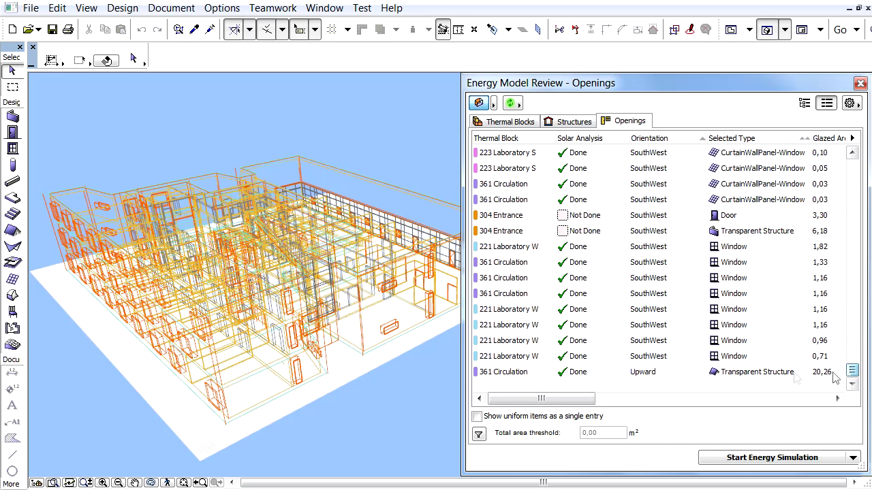
# Step: Highlight the upward Transparent Structure opening and orbit the 3D view to see it
pyautogui.click(769, 373)
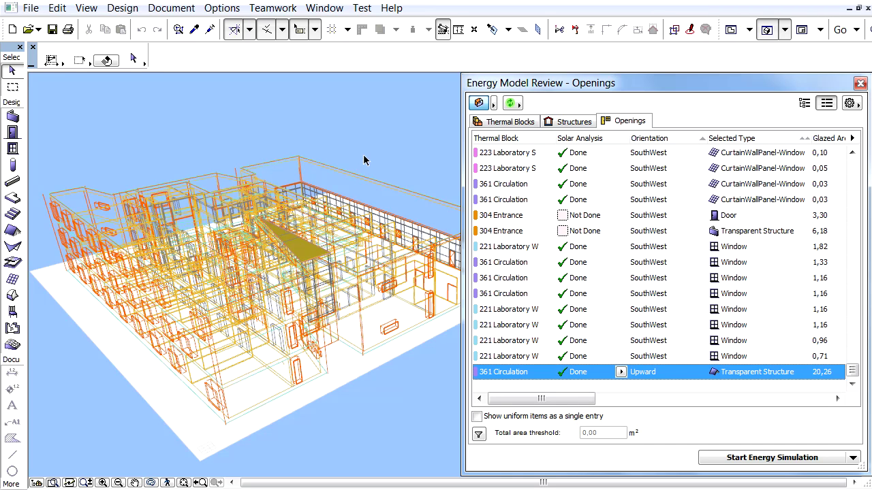
pyautogui.keyDown('shift'); pyautogui.moveTo(361, 159); pyautogui.dragTo(365, 156, button='middle'); pyautogui.keyUp('shift')
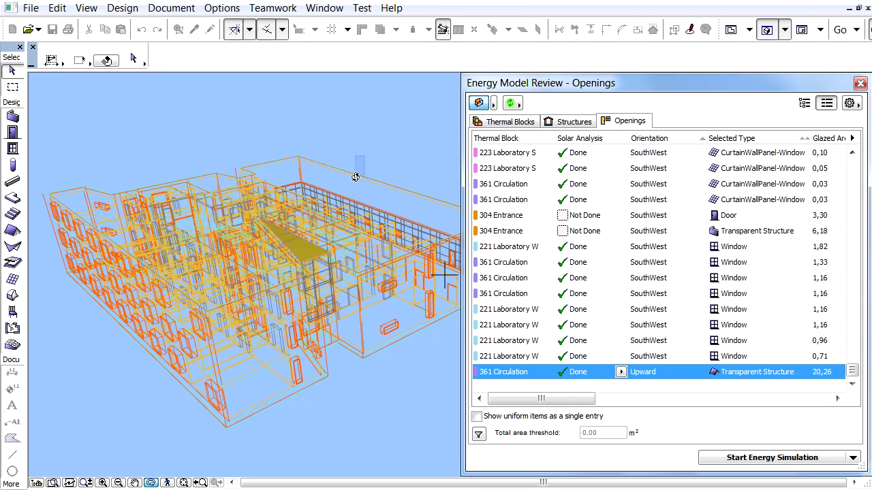
pyautogui.press('Escape')
# Step: Select every SouthWest opening row, from 223 Laboratory S curtain wall panels to 221 Laboratory W windows
pyautogui.moveTo(852, 341); pyautogui.dragTo(840, 359)
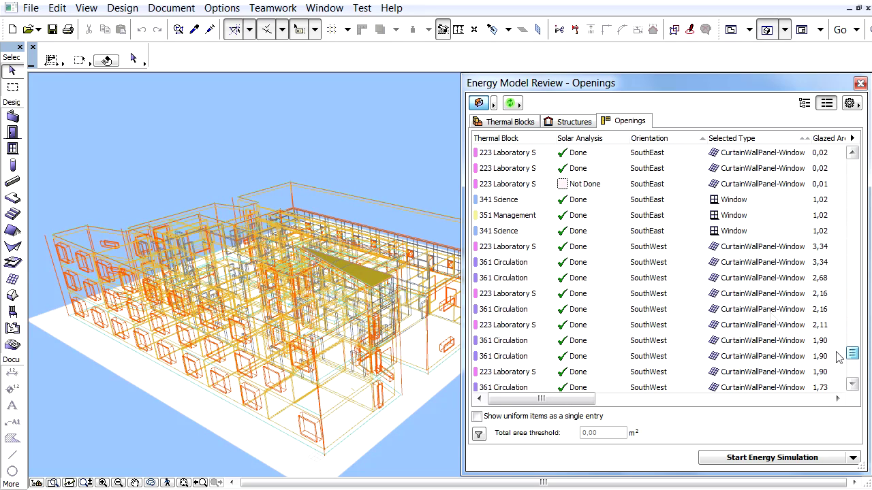
pyautogui.click(676, 248)
pyautogui.scroll(-1, 679, 259)
pyautogui.scroll(-10, 679, 259)
pyautogui.scroll(-5, 679, 259)
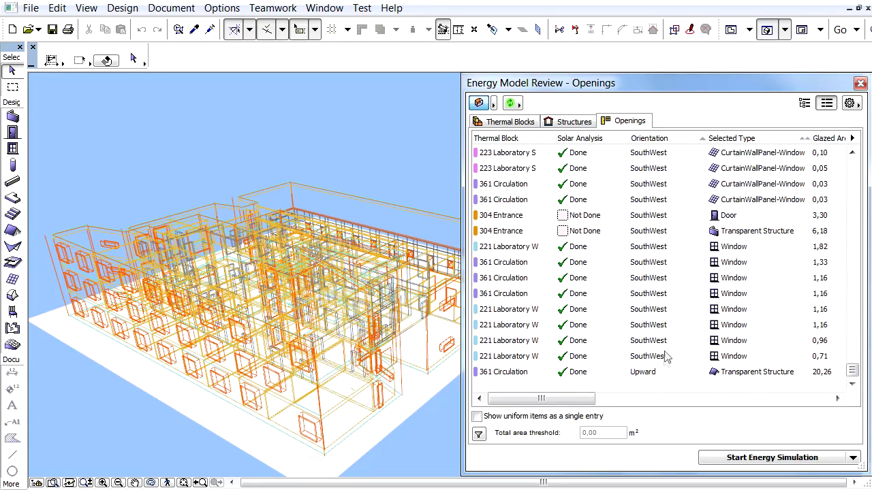
pyautogui.keyDown('shift'); pyautogui.click(665, 360); pyautogui.keyUp('shift')
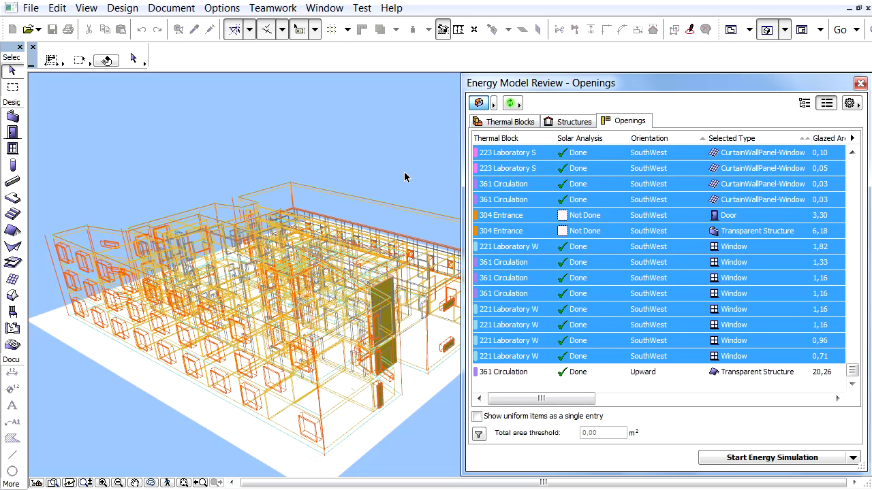
# Step: Orbit and zoom the 3D wireframe to inspect the highlighted SouthWest openings from several angles
pyautogui.keyDown('shift'); pyautogui.moveTo(405, 175); pyautogui.dragTo(402, 170, button='middle'); pyautogui.keyUp('shift')
pyautogui.keyDown('shift'); pyautogui.moveTo(385, 140); pyautogui.dragTo(206, 145, button='middle'); pyautogui.keyUp('shift')
pyautogui.scroll(4, 234, 283)
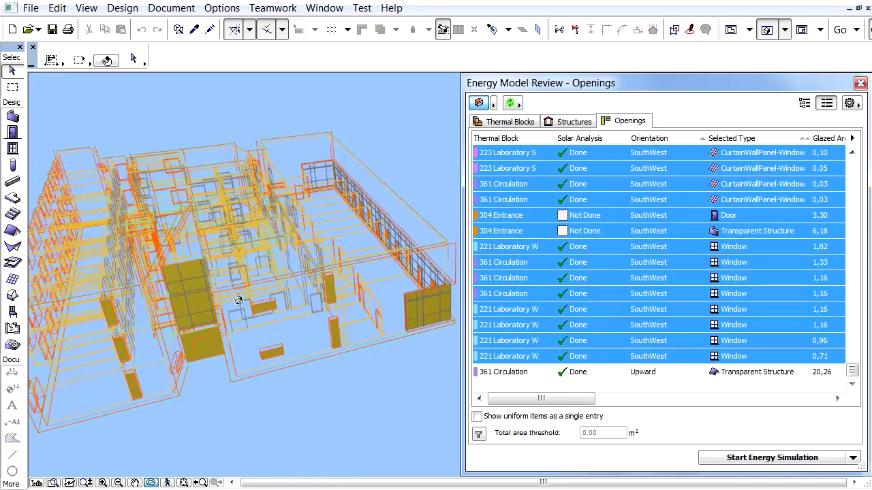
pyautogui.keyDown('shift'); pyautogui.moveTo(233, 283); pyautogui.dragTo(259, 269, button='middle'); pyautogui.keyUp('shift')
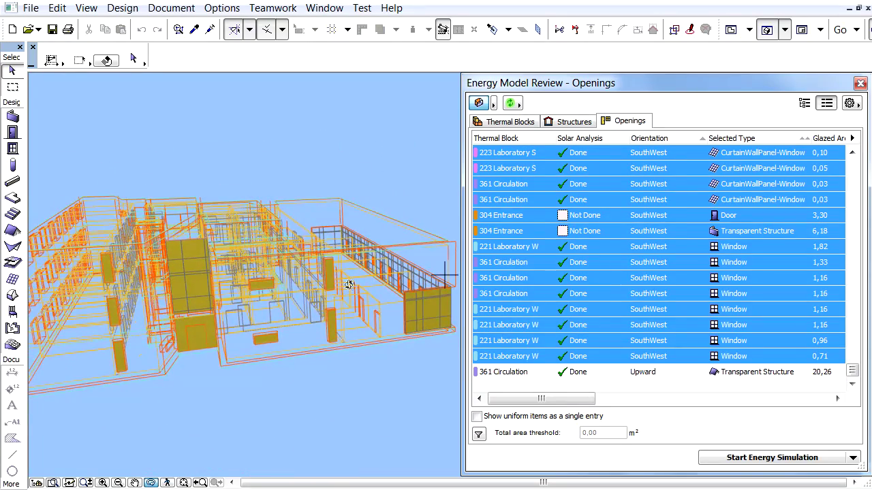
pyautogui.keyDown('shift'); pyautogui.moveTo(272, 330); pyautogui.dragTo(266, 332, button='middle'); pyautogui.keyUp('shift')
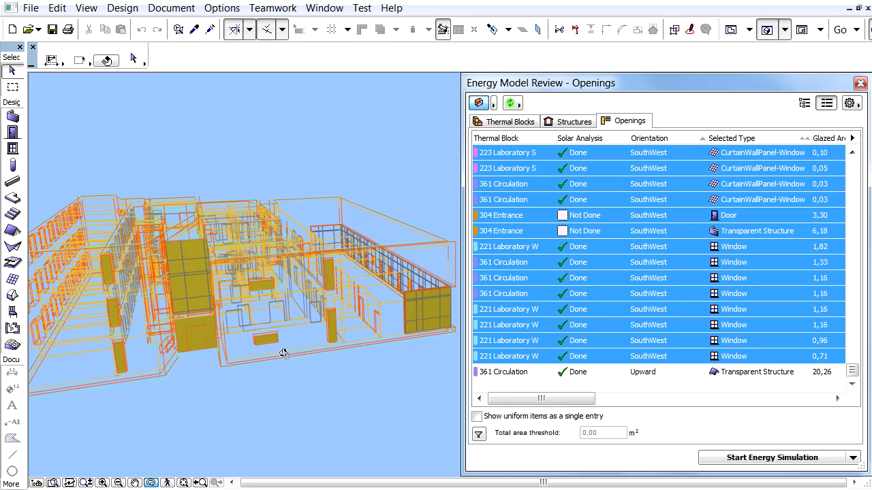
pyautogui.moveTo(302, 362)
pyautogui.keyDown('shift'); pyautogui.mouseDown(button='middle')
pyautogui.moveTo(290, 350)
pyautogui.moveTo(307, 353)
pyautogui.mouseUp(button='middle'); pyautogui.keyUp('shift')
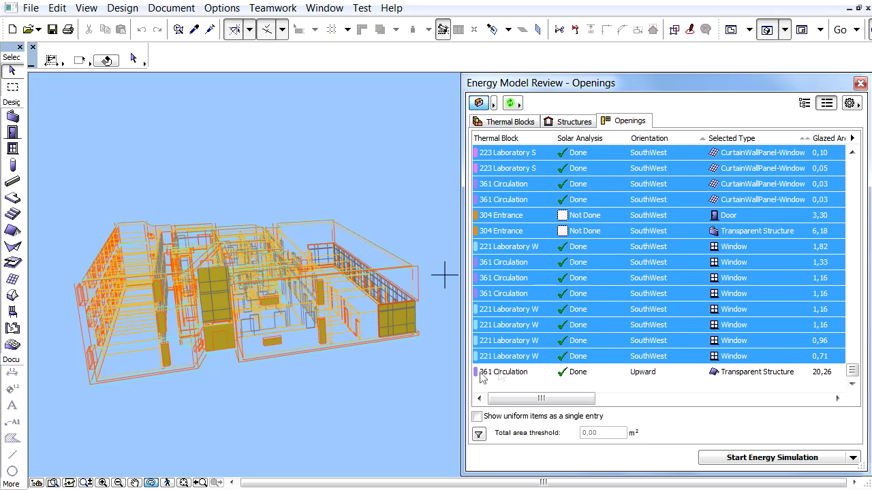
# Step: Highlight the inner doors such as 331 Sanitary and 371 Storage doors into 361 Circulation
pyautogui.click(519, 372)
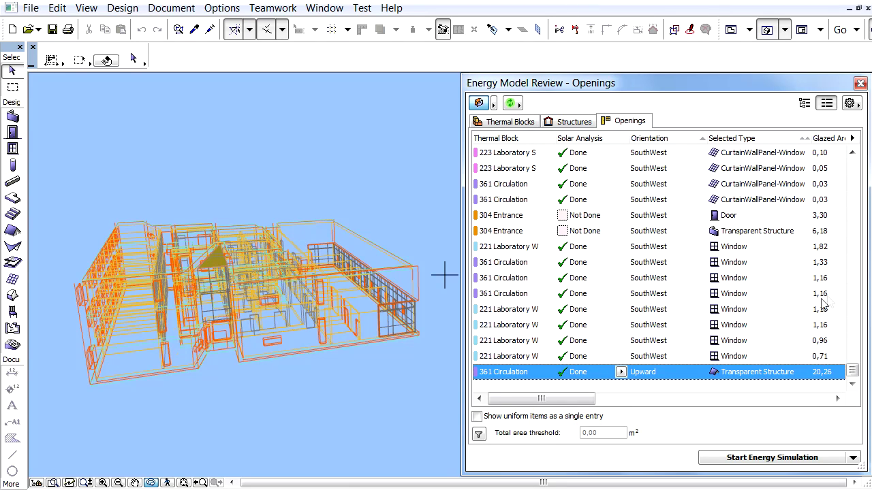
pyautogui.moveTo(851, 371); pyautogui.dragTo(847, 227)
pyautogui.click(599, 200)
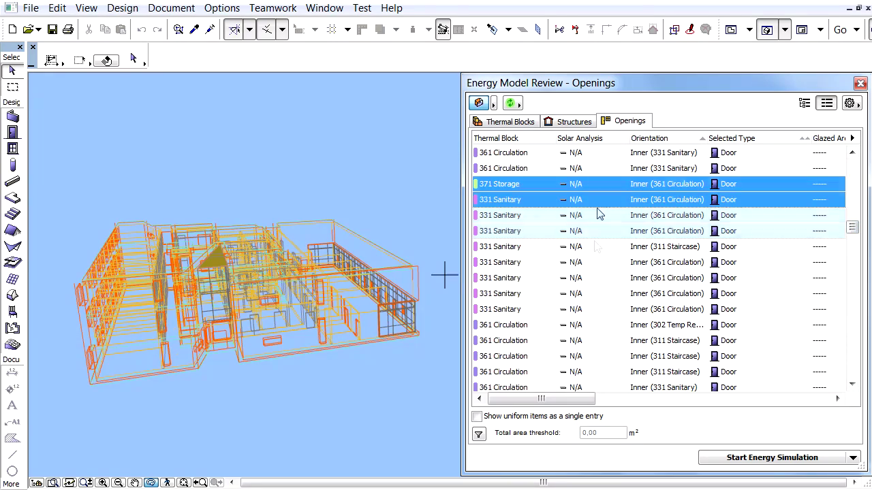
pyautogui.moveTo(599, 215); pyautogui.dragTo(597, 294)
pyautogui.moveTo(185, 189); pyautogui.dragTo(256, 213)
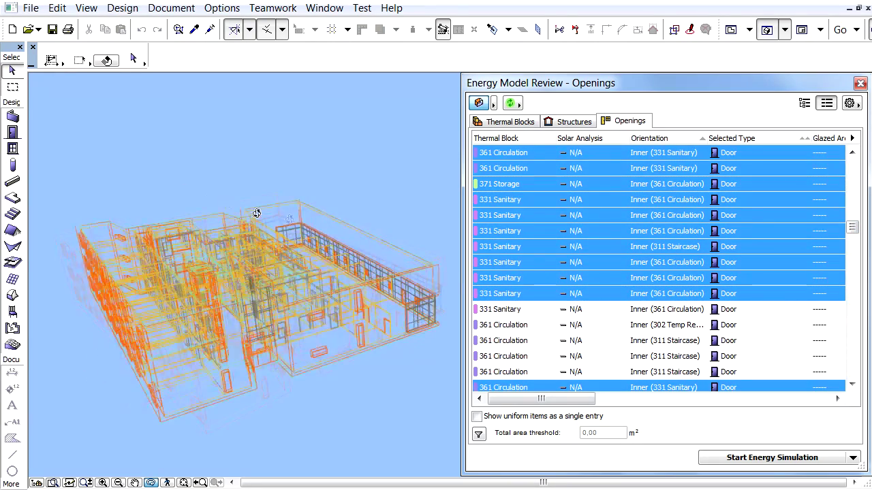
pyautogui.scroll(2, 256, 213)
pyautogui.scroll(4, 218, 318)
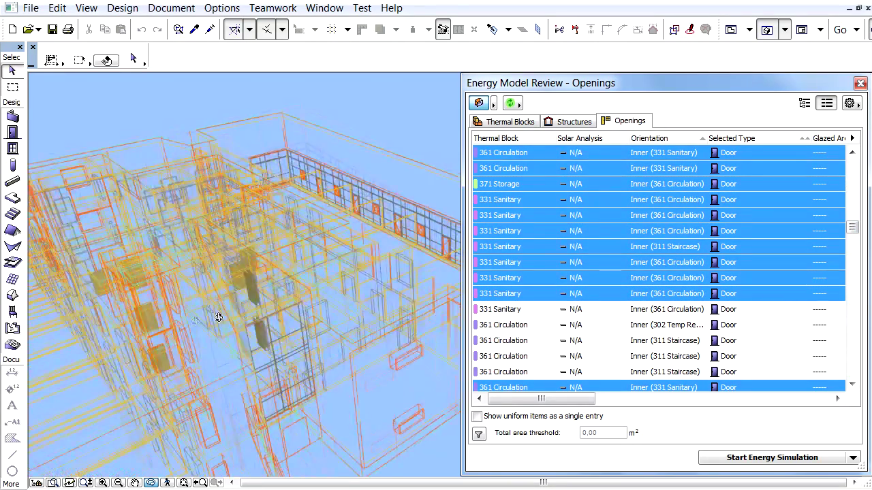
pyautogui.scroll(4, 183, 311)
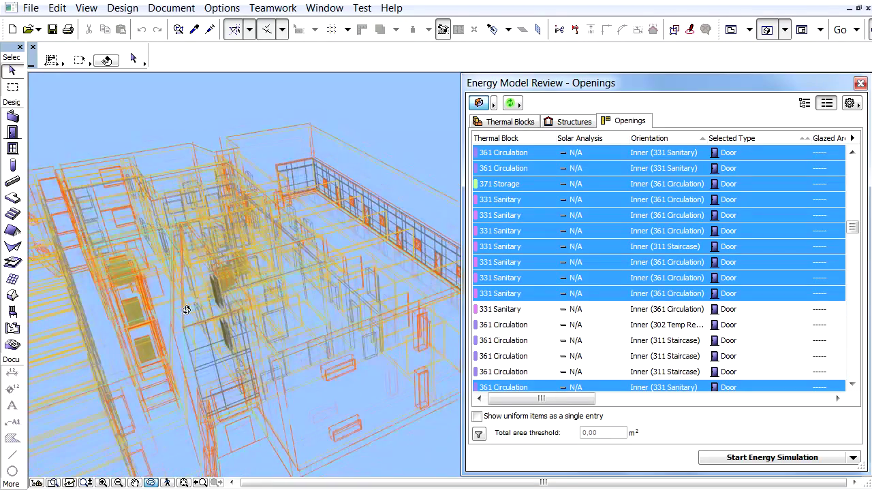